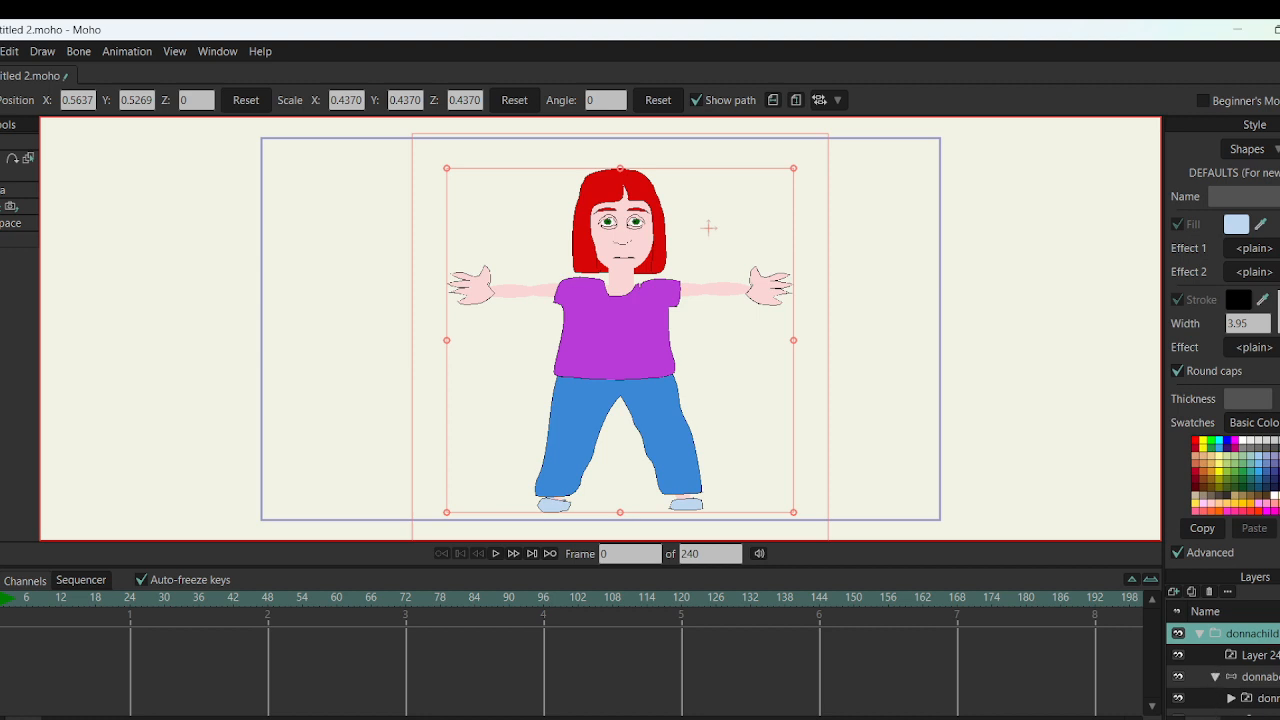
Expand the mouth switch layer, preview several of its mouth shapes, and collapse it again
scroll(1223, 665, down, 2)
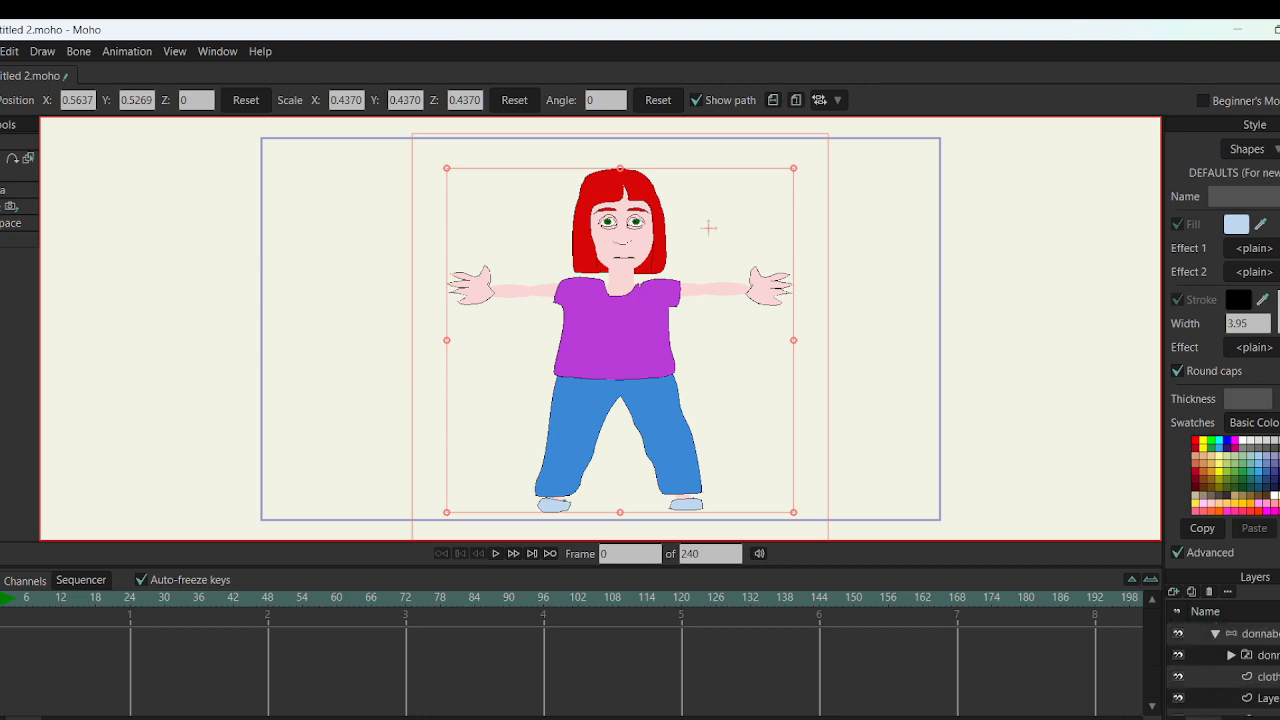
click(1231, 655)
scroll(1223, 665, down, 1)
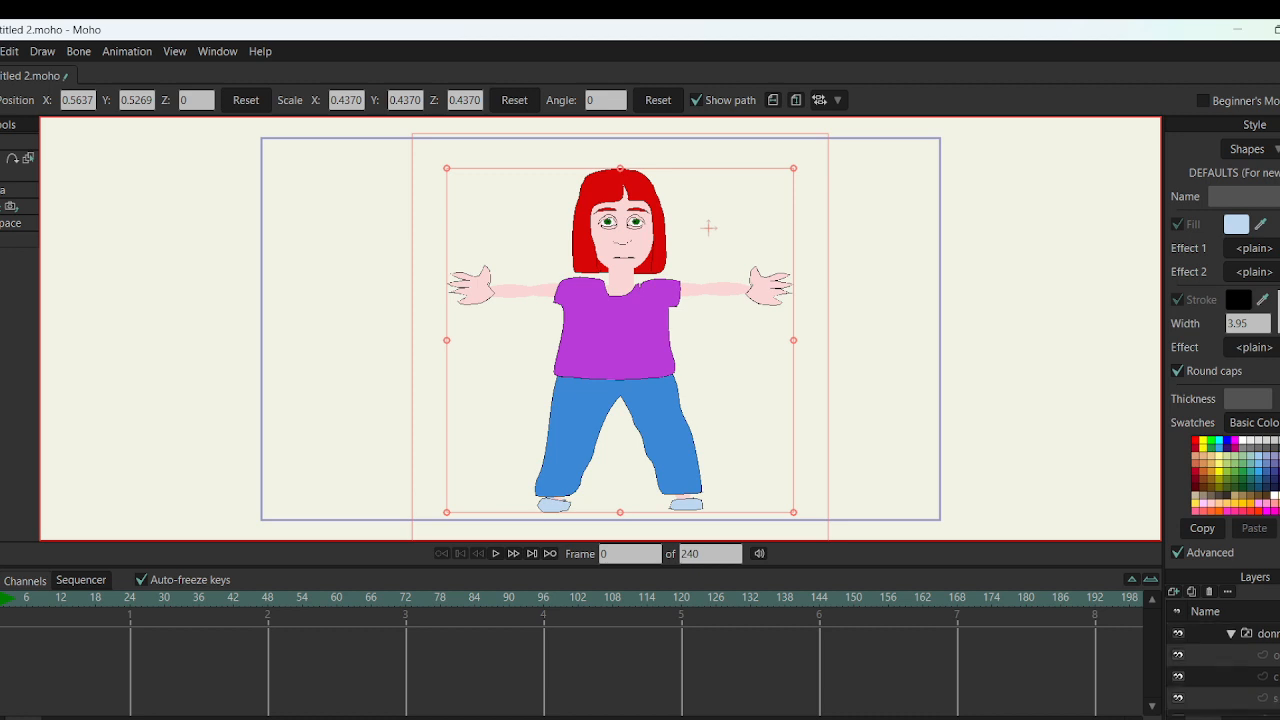
click(1262, 655)
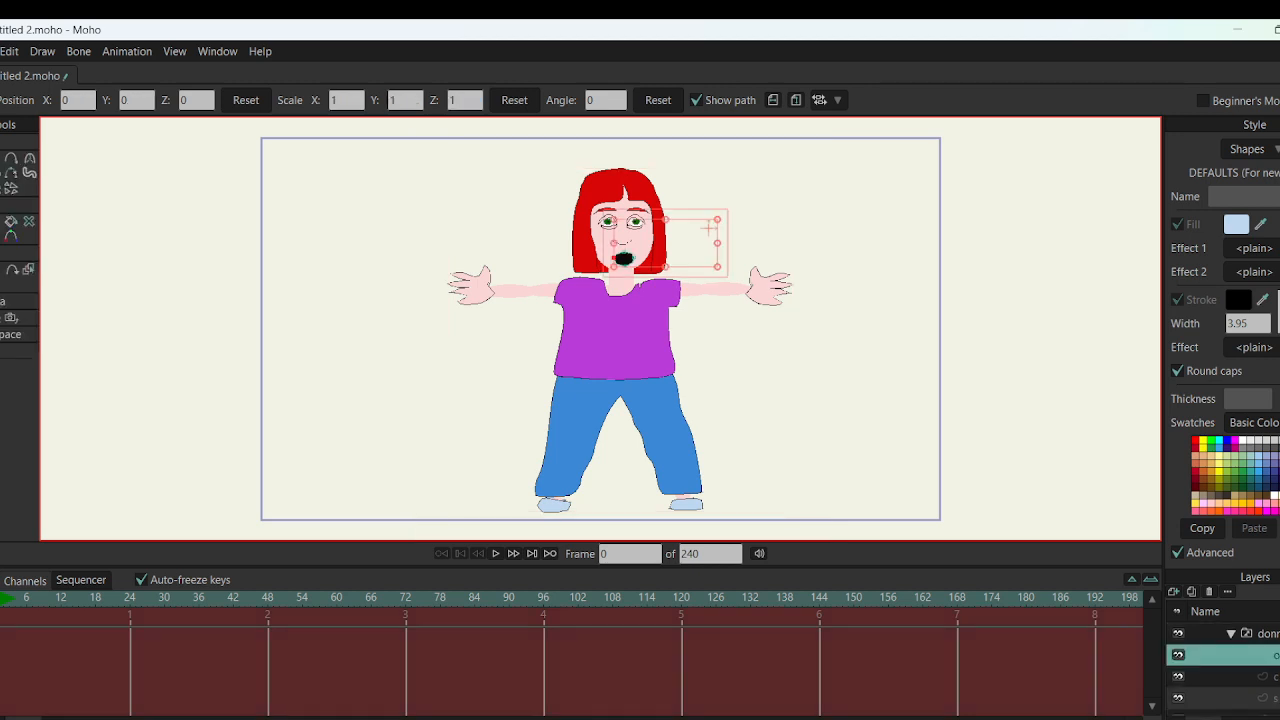
click(1262, 677)
click(1265, 716)
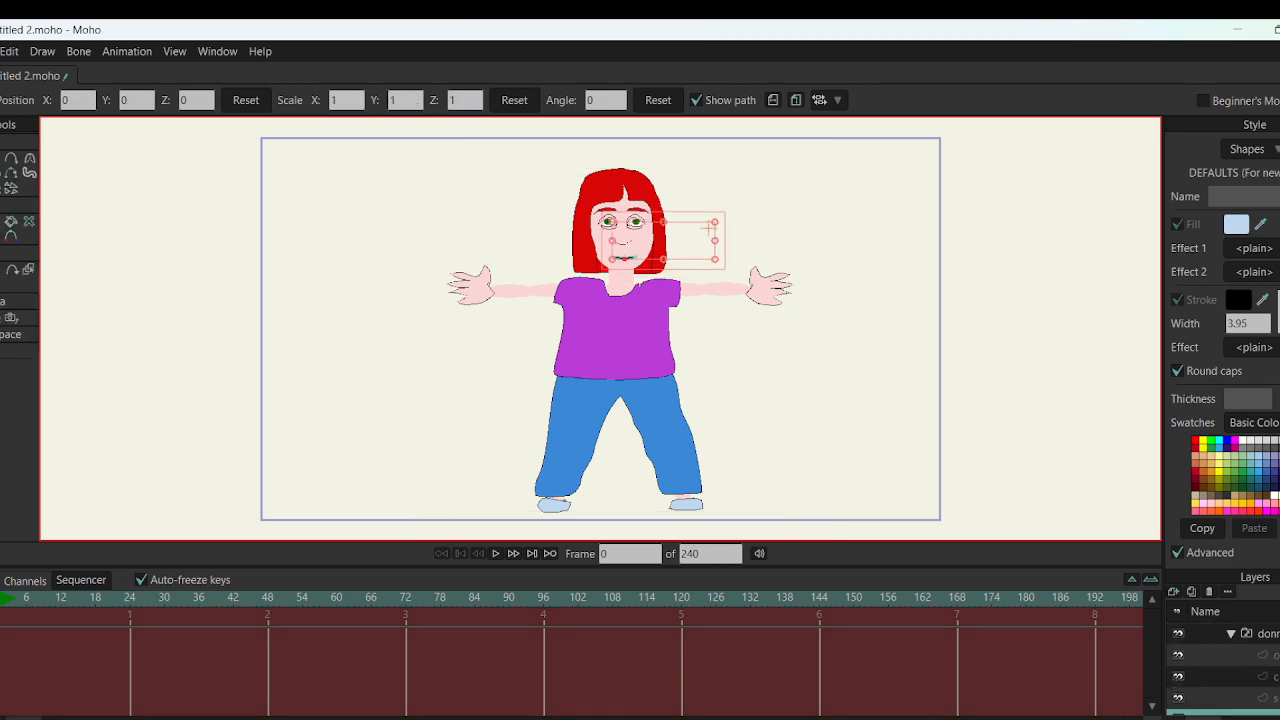
click(1231, 635)
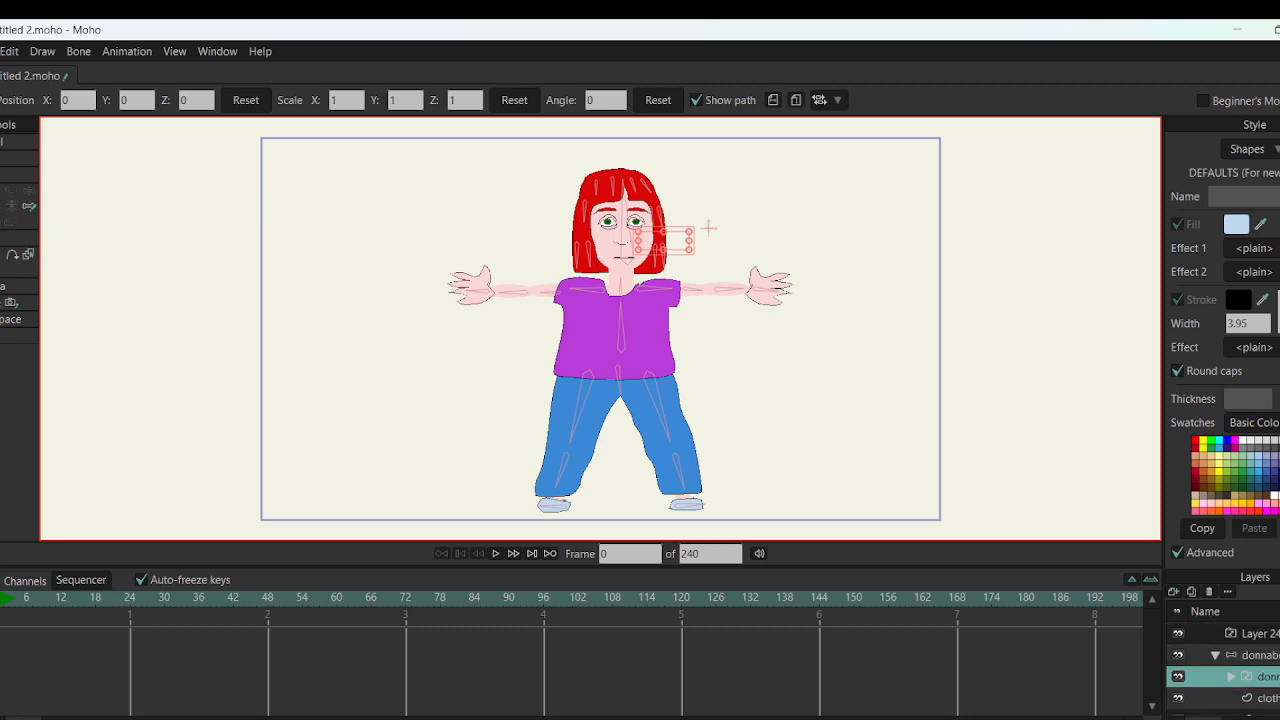
Test the character's rig with Manipulate Bones by moving the head and both arms, and reset the pose
click(1272, 656)
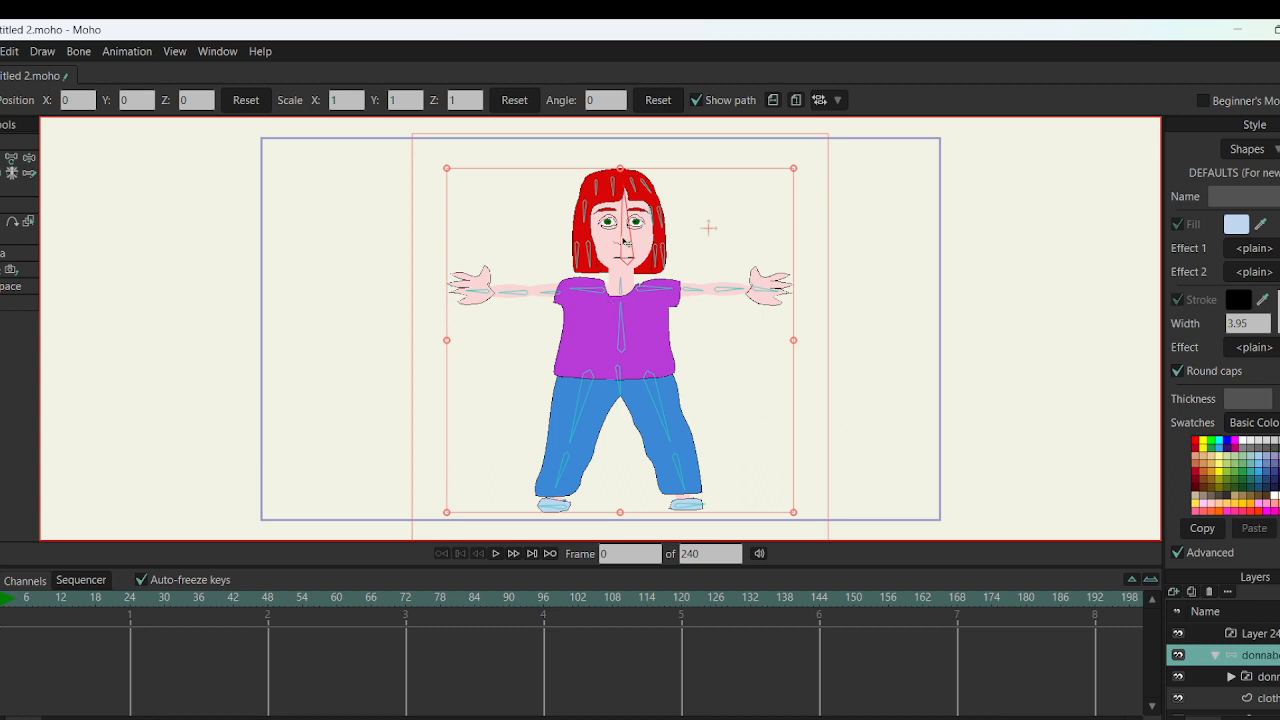
click(30, 160)
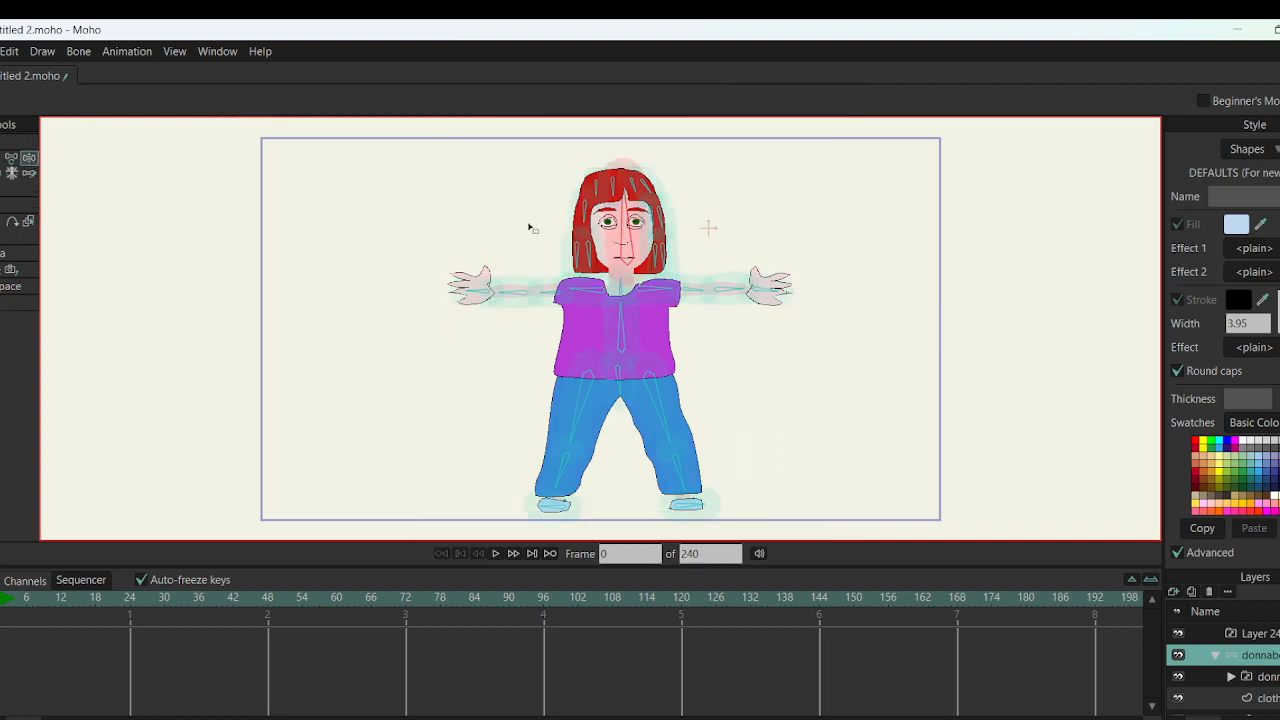
drag(628, 234, 572, 85)
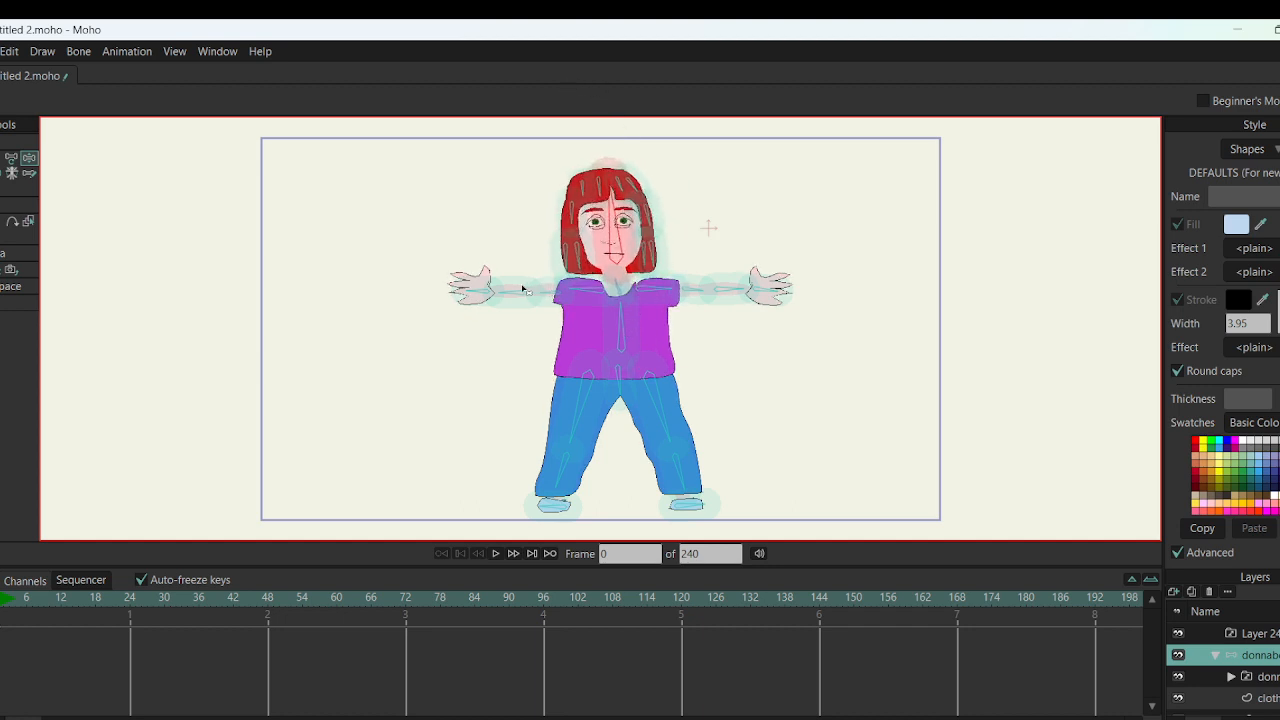
drag(522, 292, 499, 412)
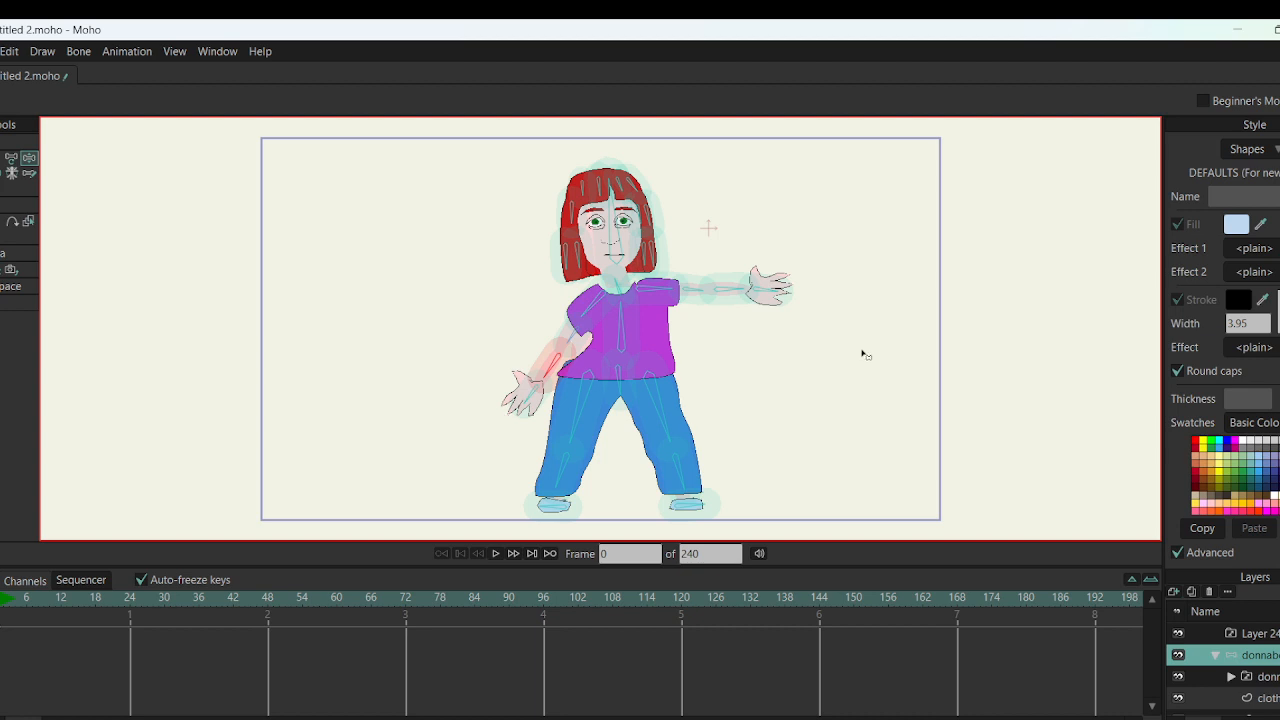
drag(722, 293, 893, 424)
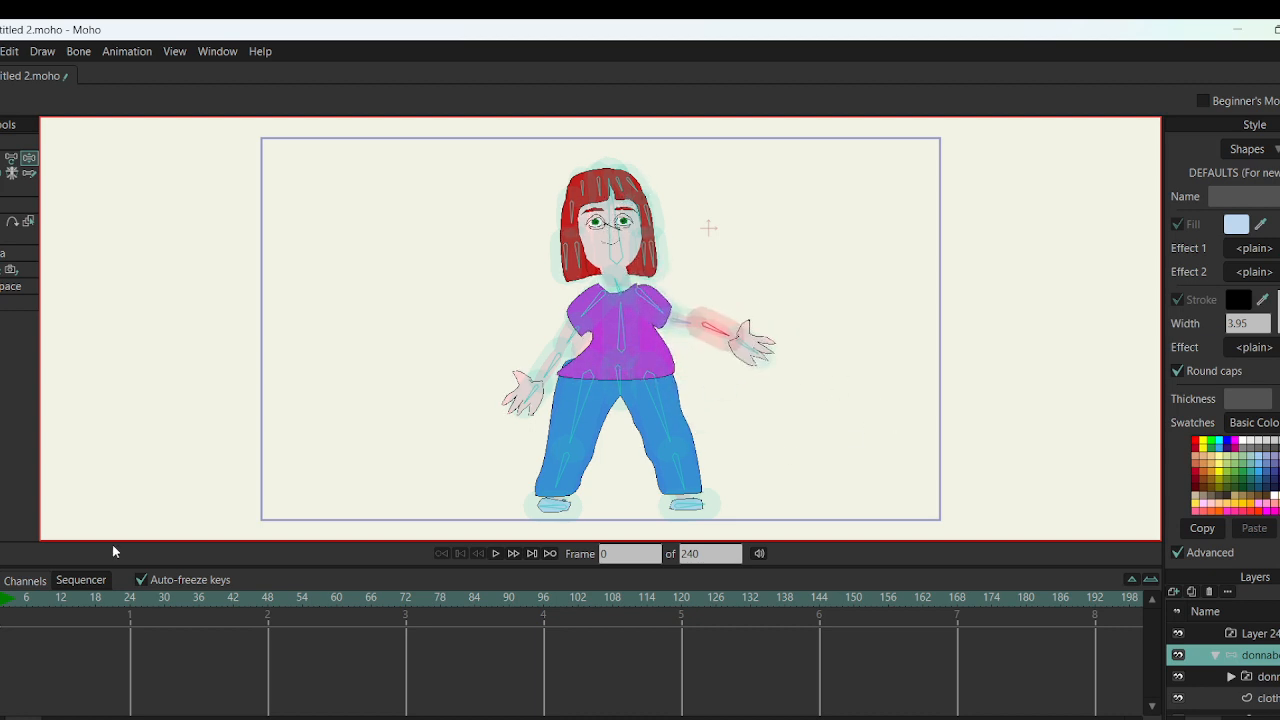
click(3, 598)
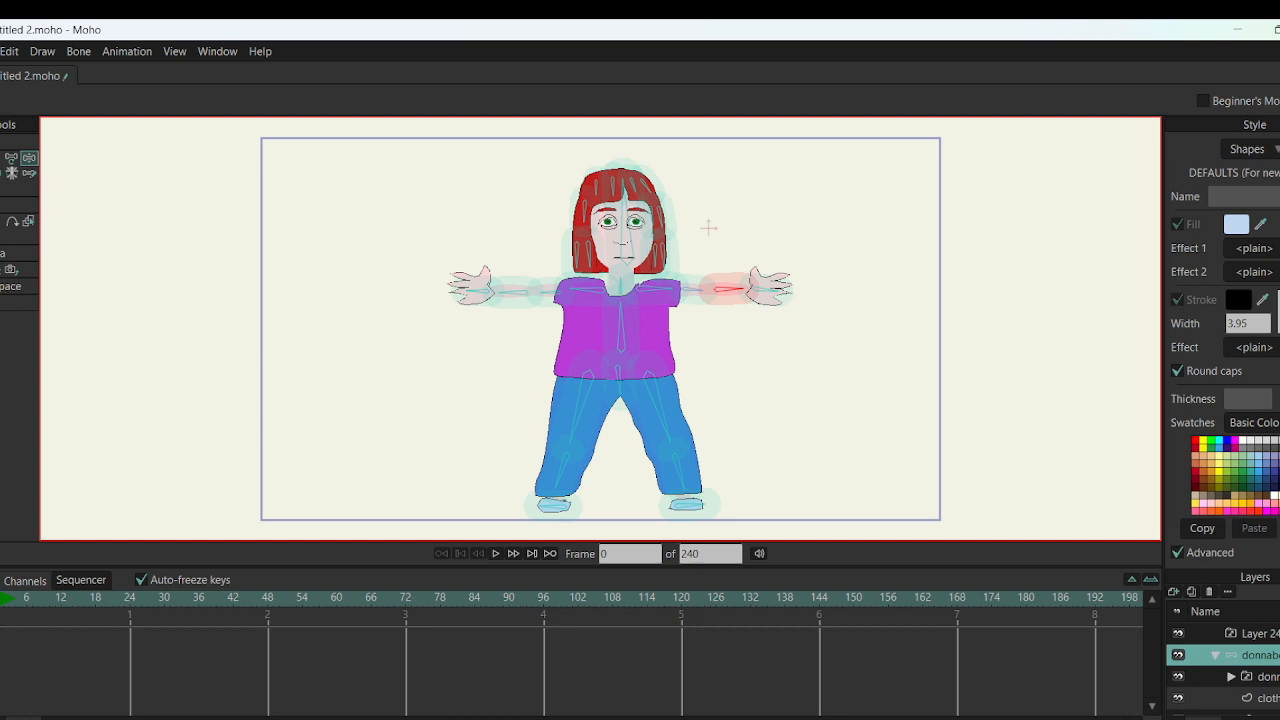
Bind the mouth switch layer to the character's head bone with the Bind Layer tool
scroll(1222, 665, up, 1)
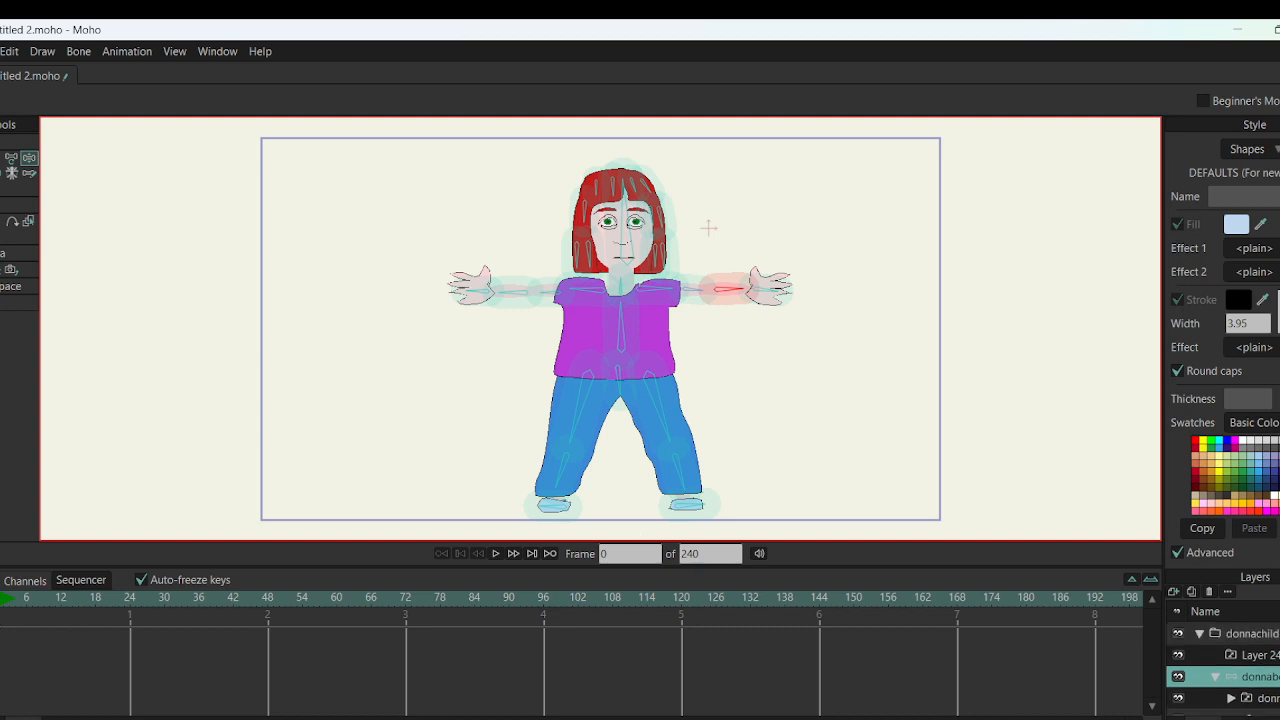
double_click(1262, 676)
click(1234, 679)
key(b)
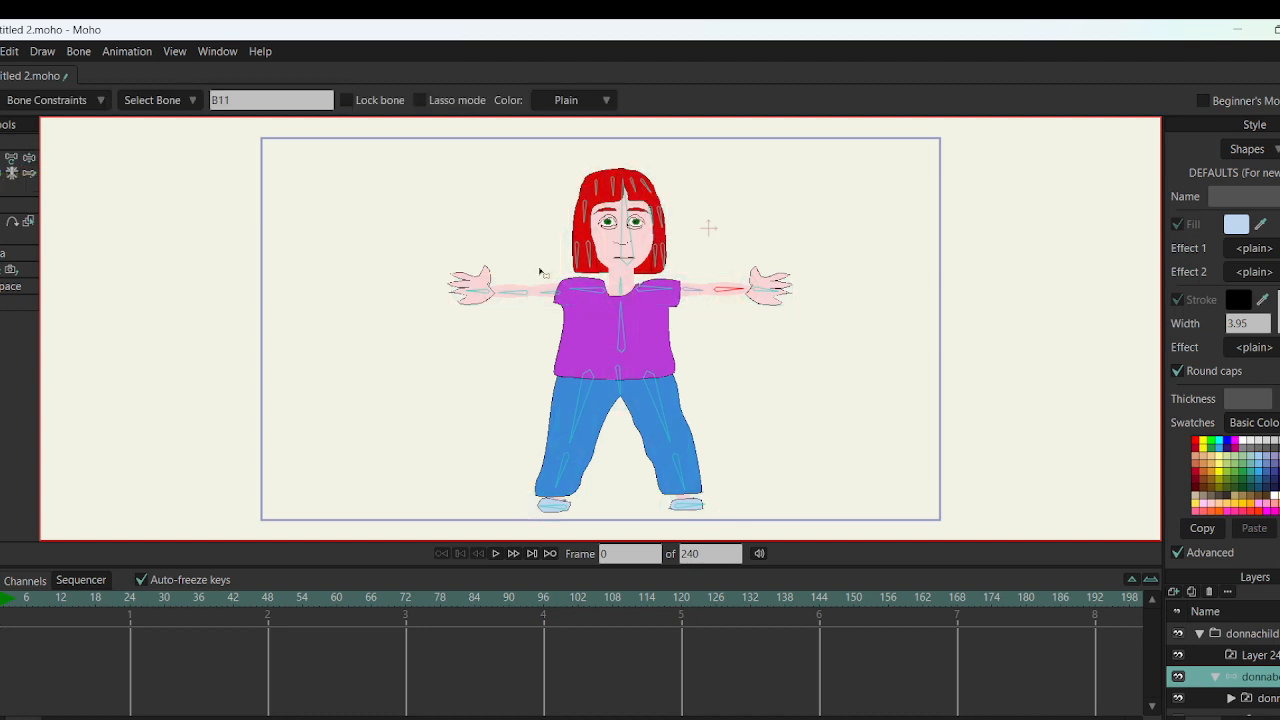
click(627, 230)
click(1267, 698)
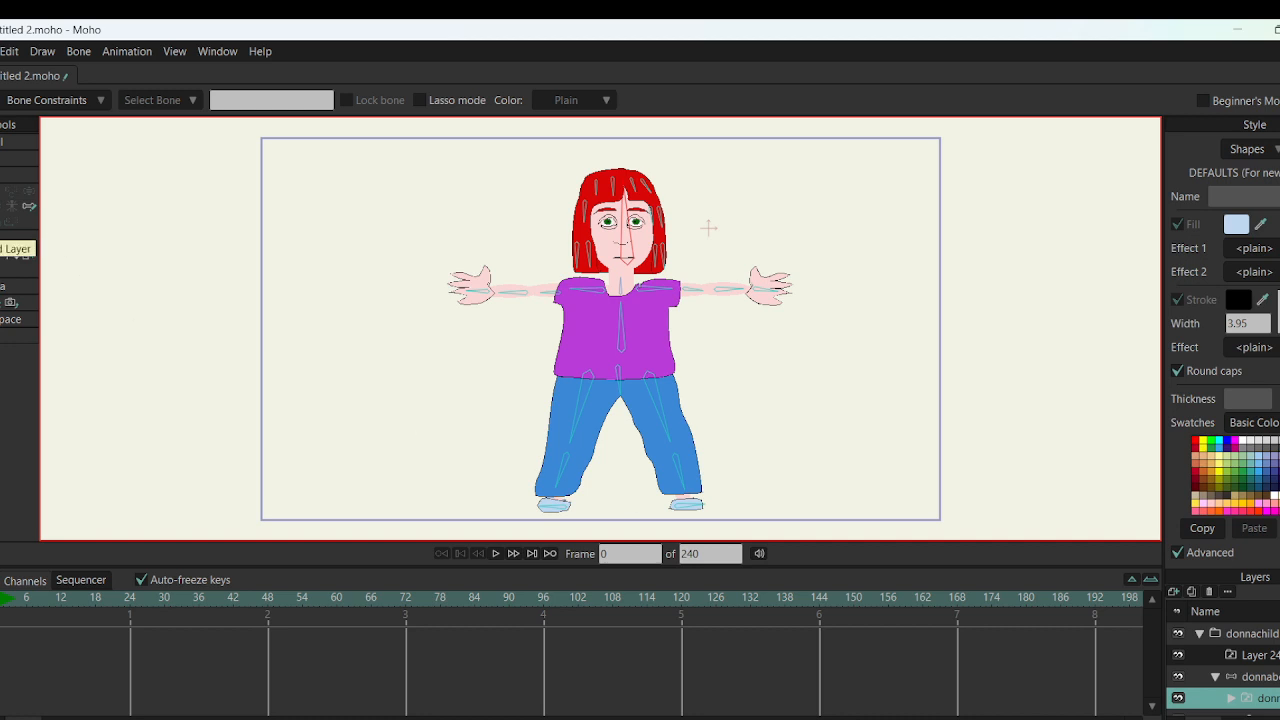
click(4, 225)
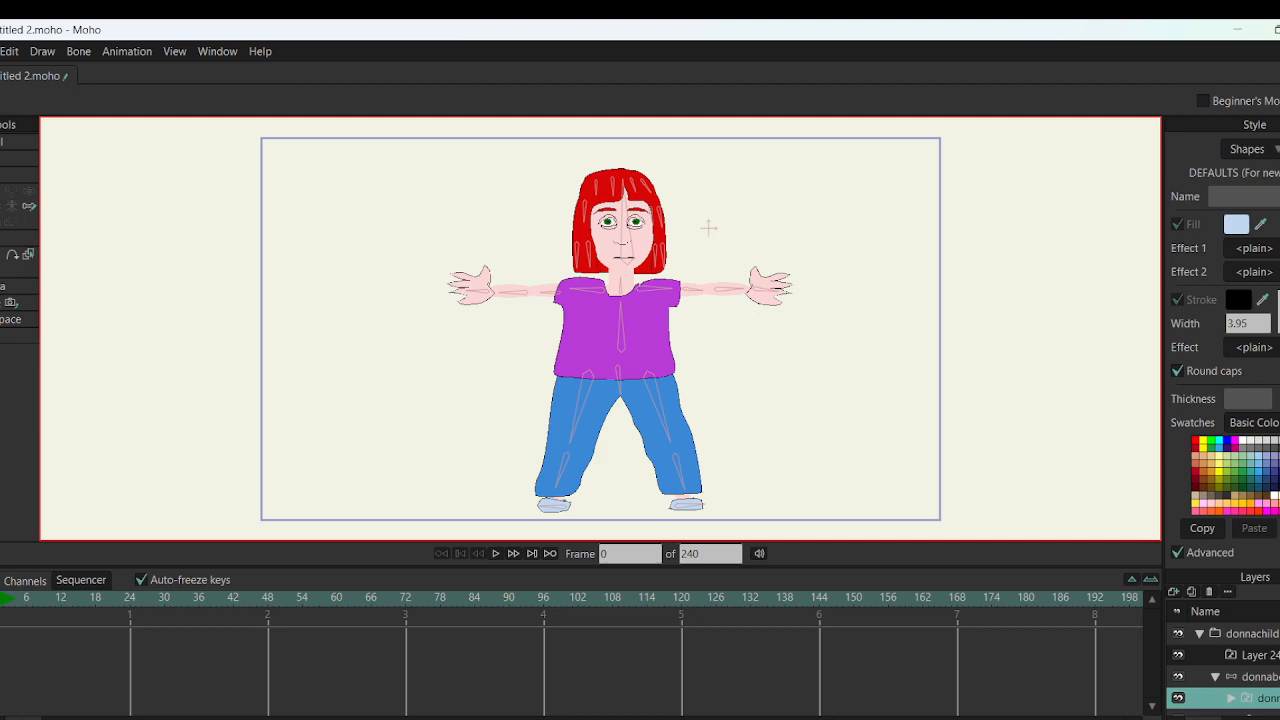
click(628, 243)
Test the mouth's binding on the character's bone layer by manipulating the head, both arms and the torso bone
click(1250, 678)
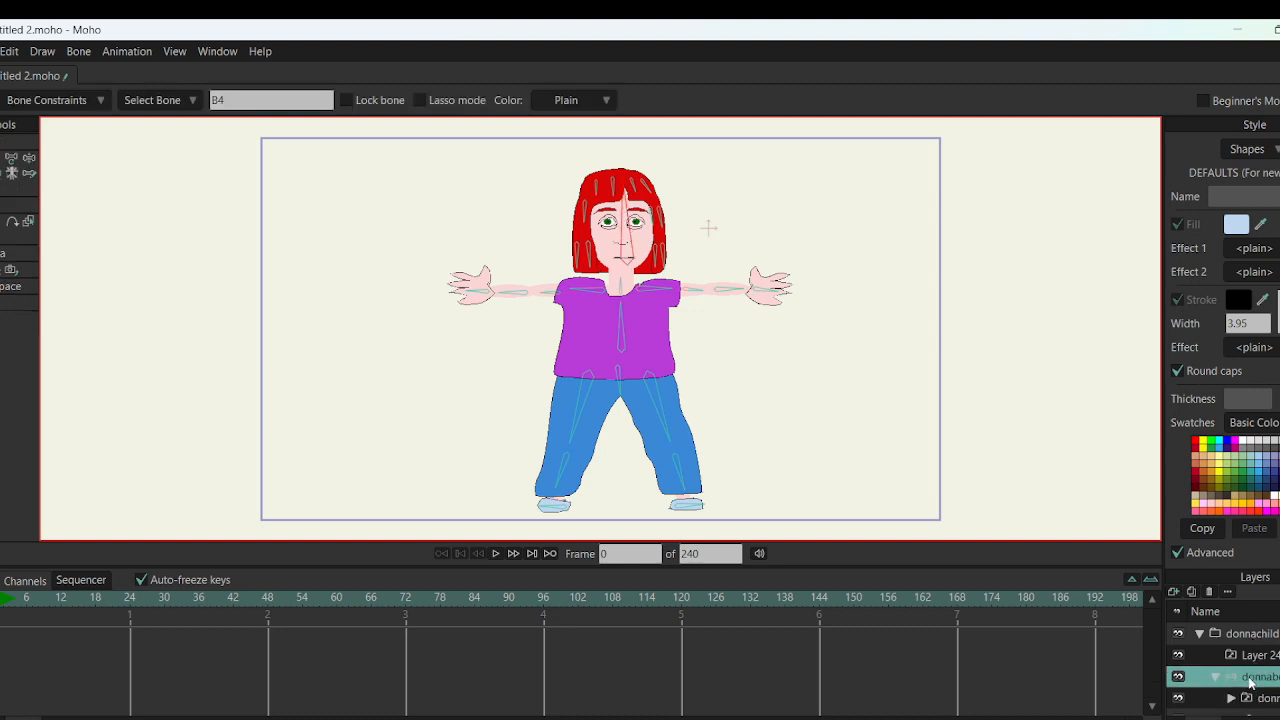
click(32, 160)
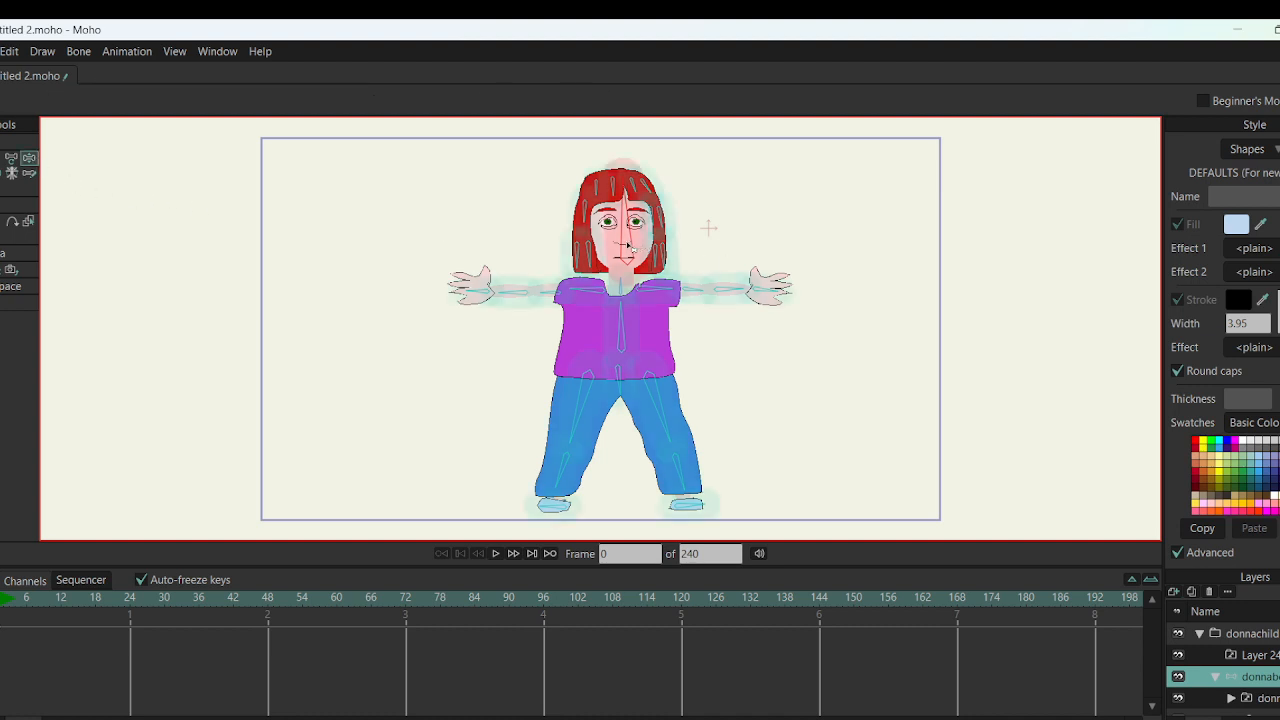
drag(632, 247, 616, 65)
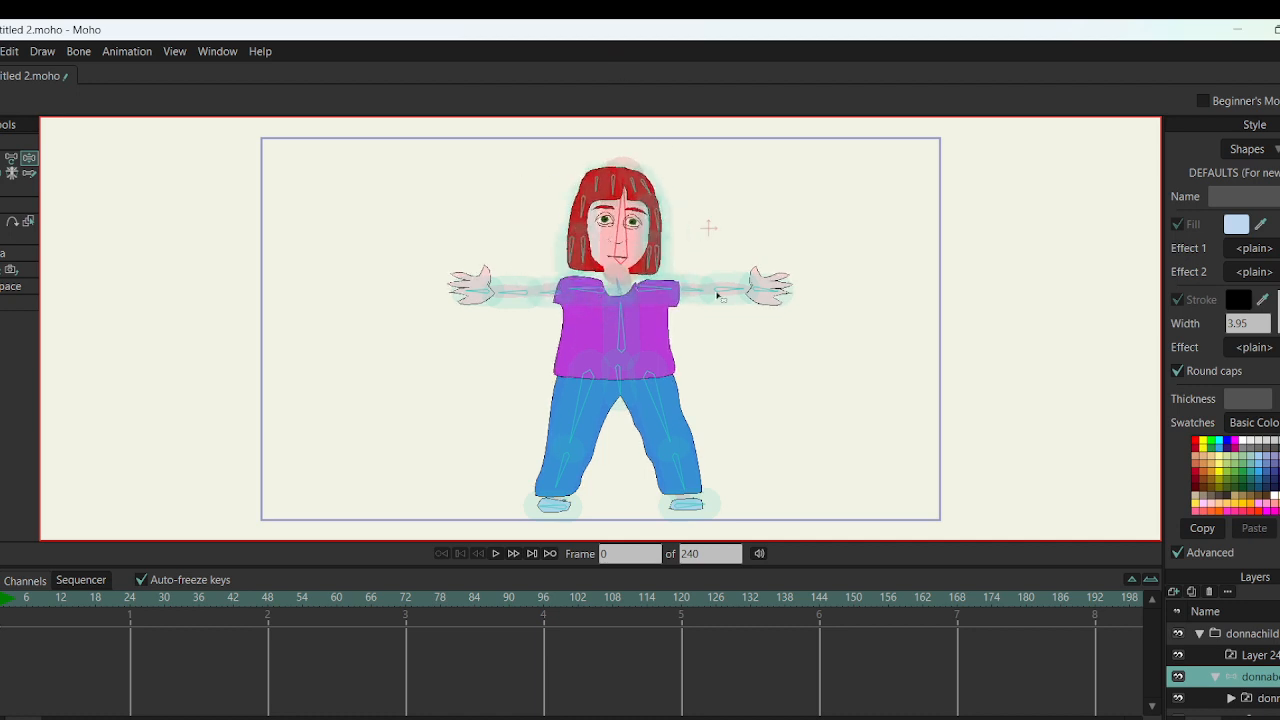
drag(723, 294, 800, 182)
drag(518, 291, 505, 245)
drag(636, 320, 648, 223)
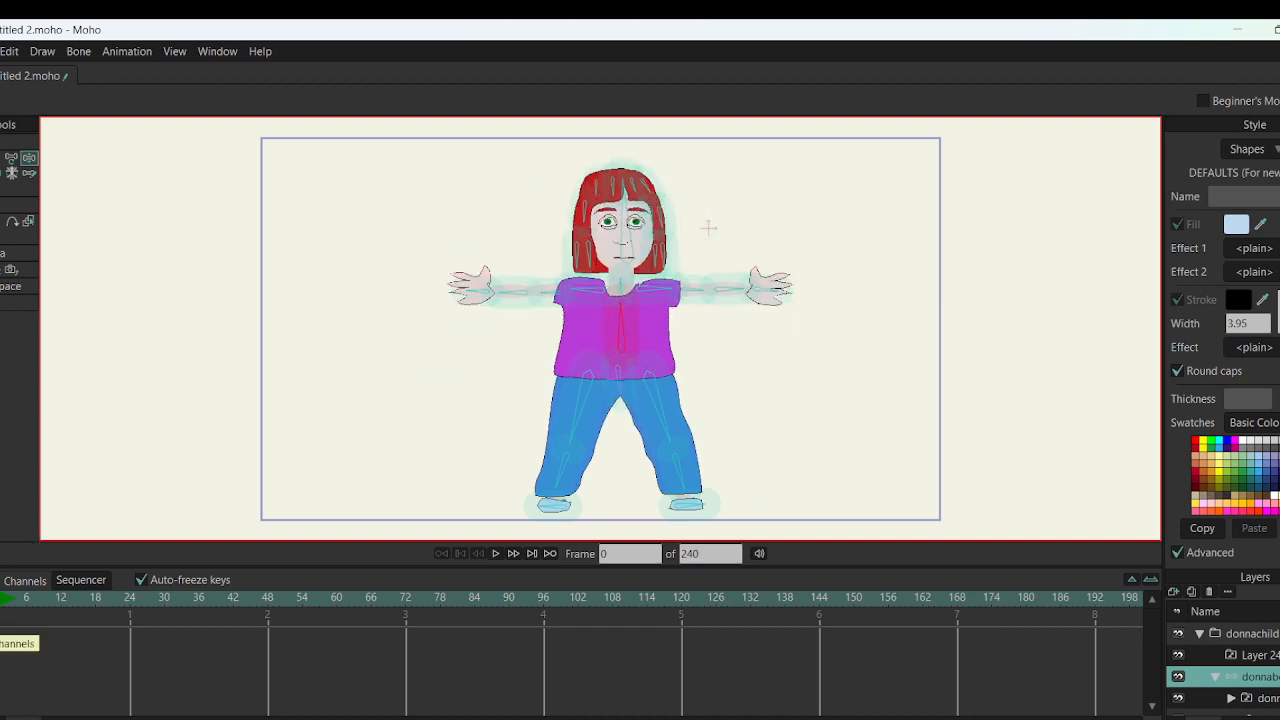
Import the audio file testgoofy003 from the Documents folder into the project
key(alt+f)
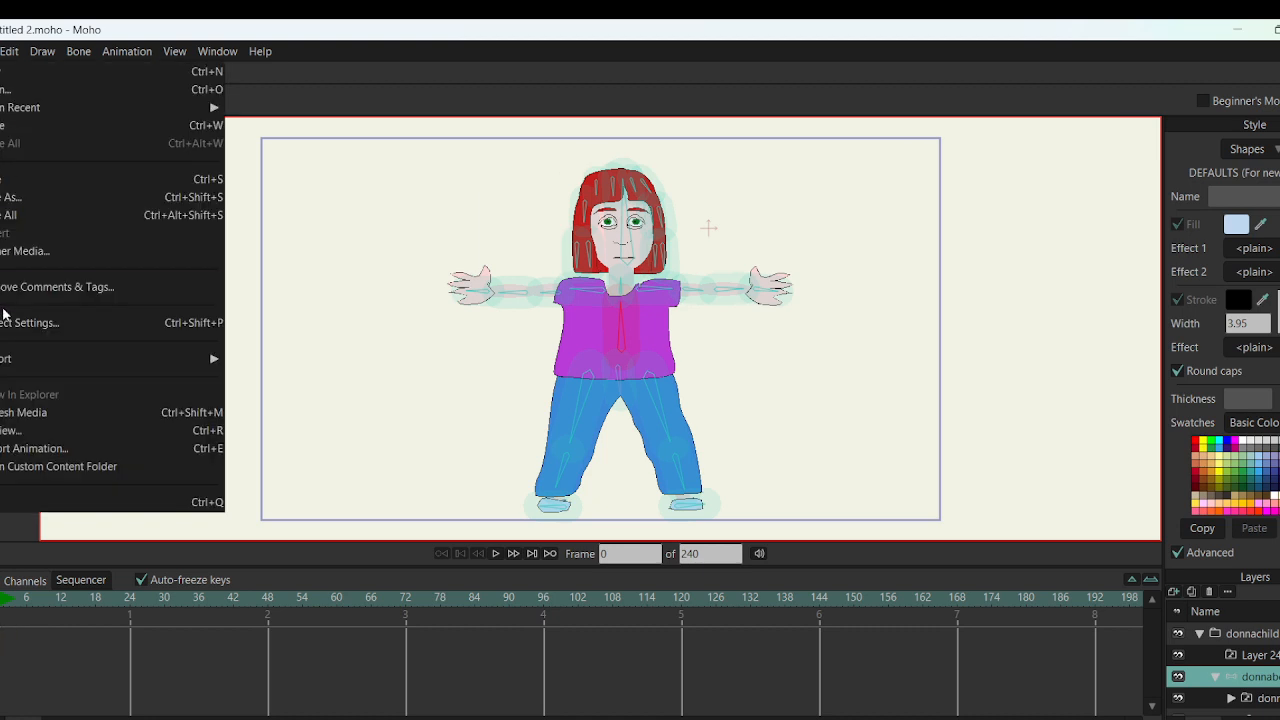
mouse_move(56, 362)
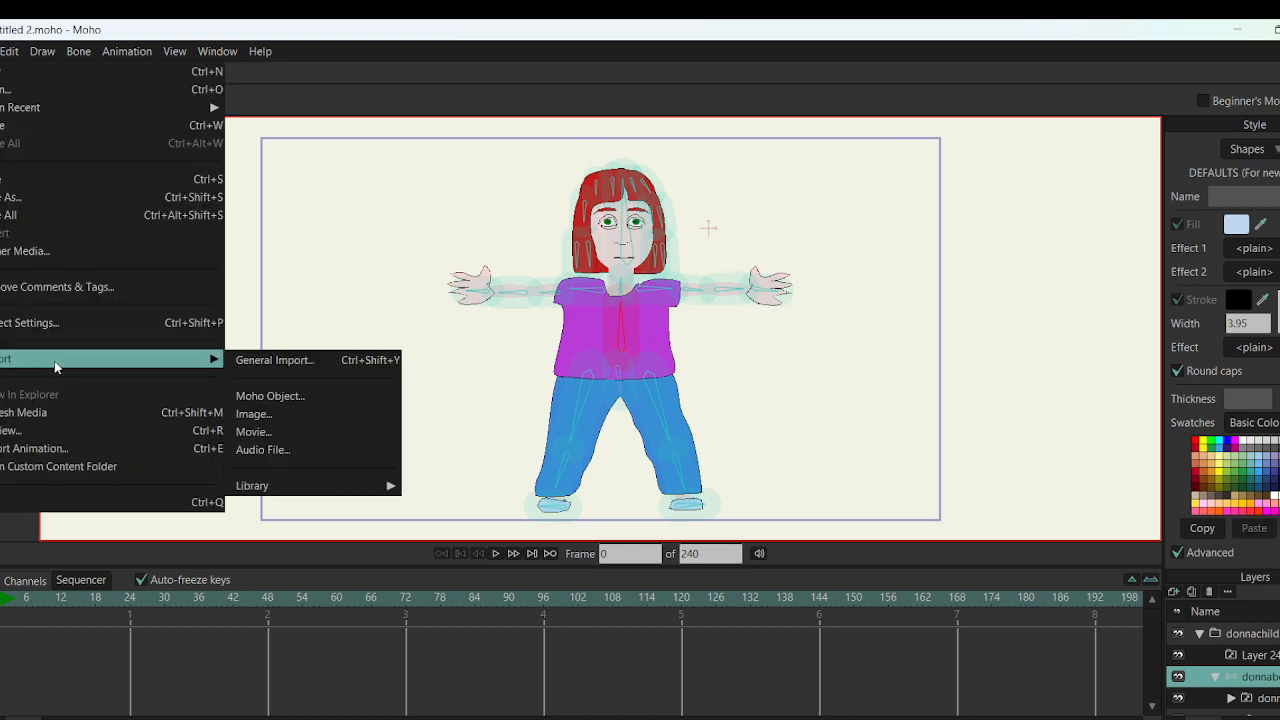
click(305, 450)
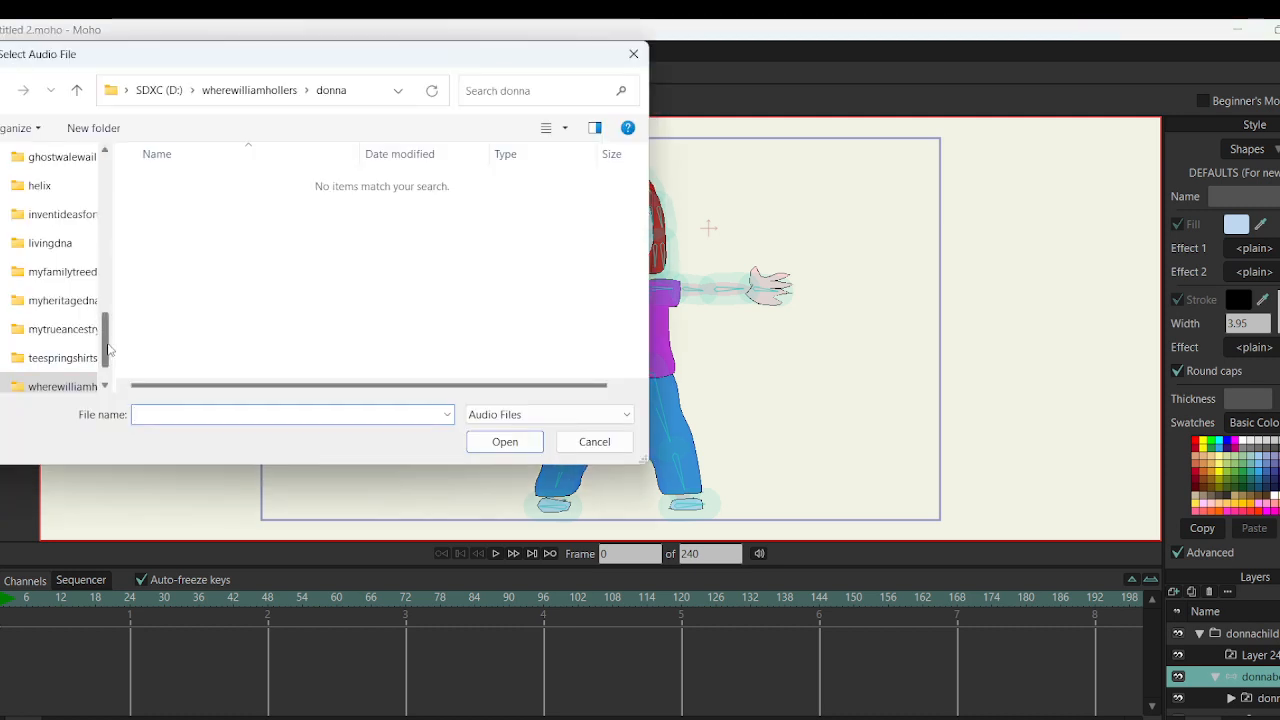
drag(108, 349, 106, 220)
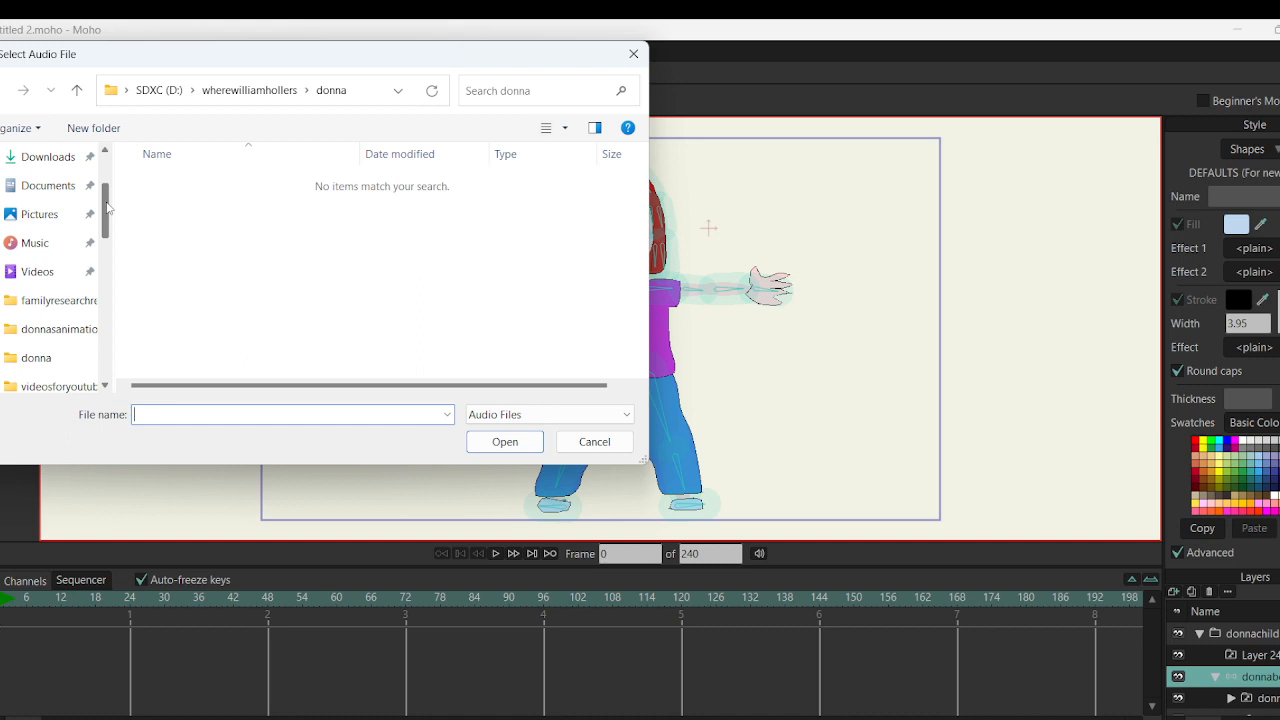
click(50, 188)
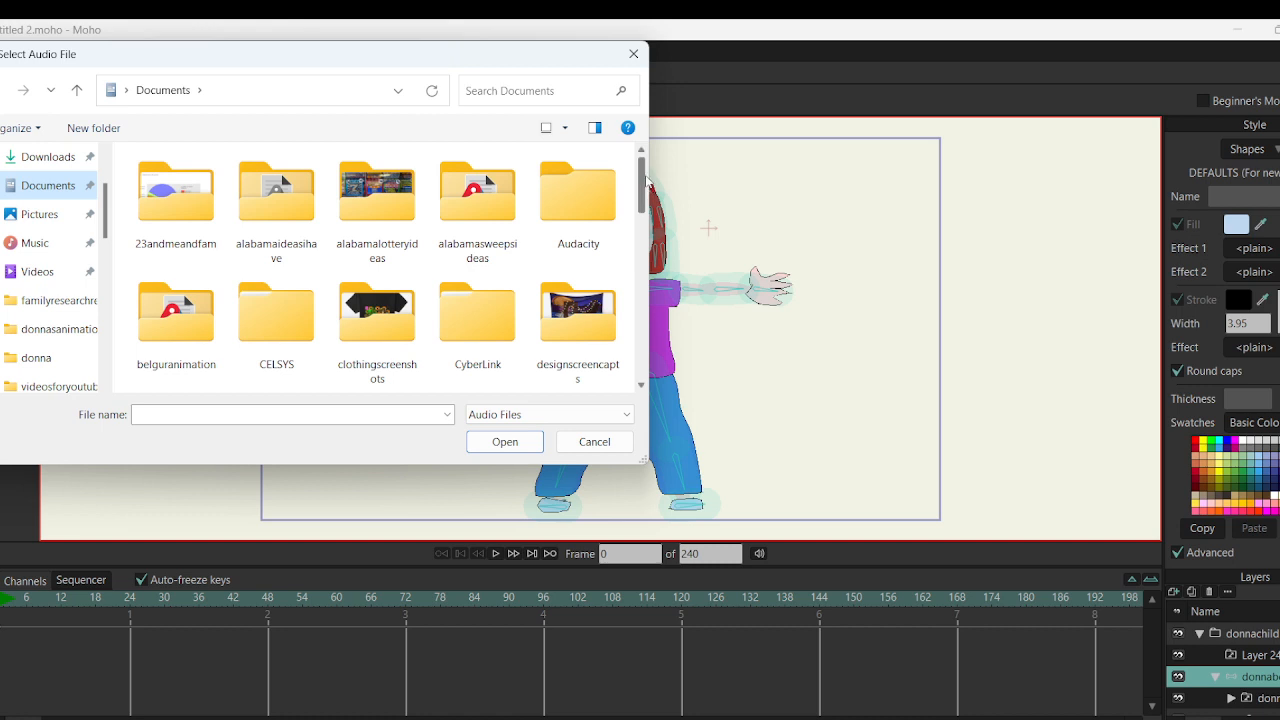
drag(643, 185, 643, 350)
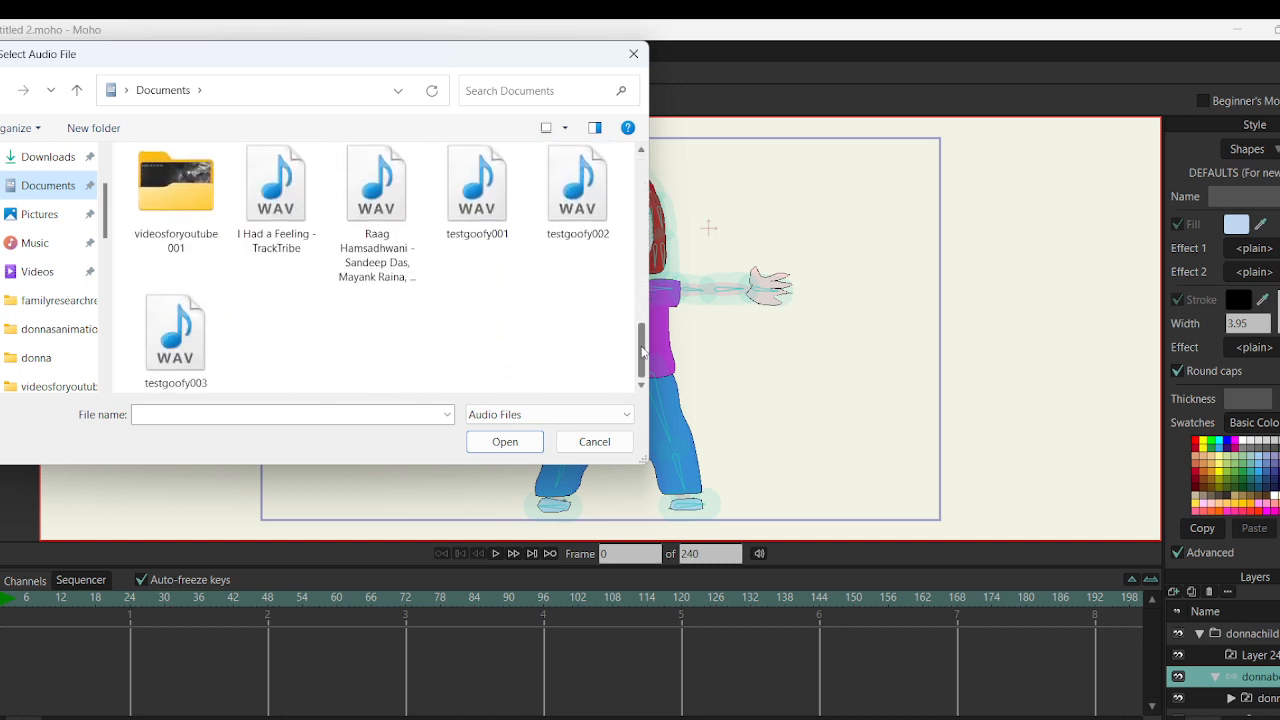
click(205, 355)
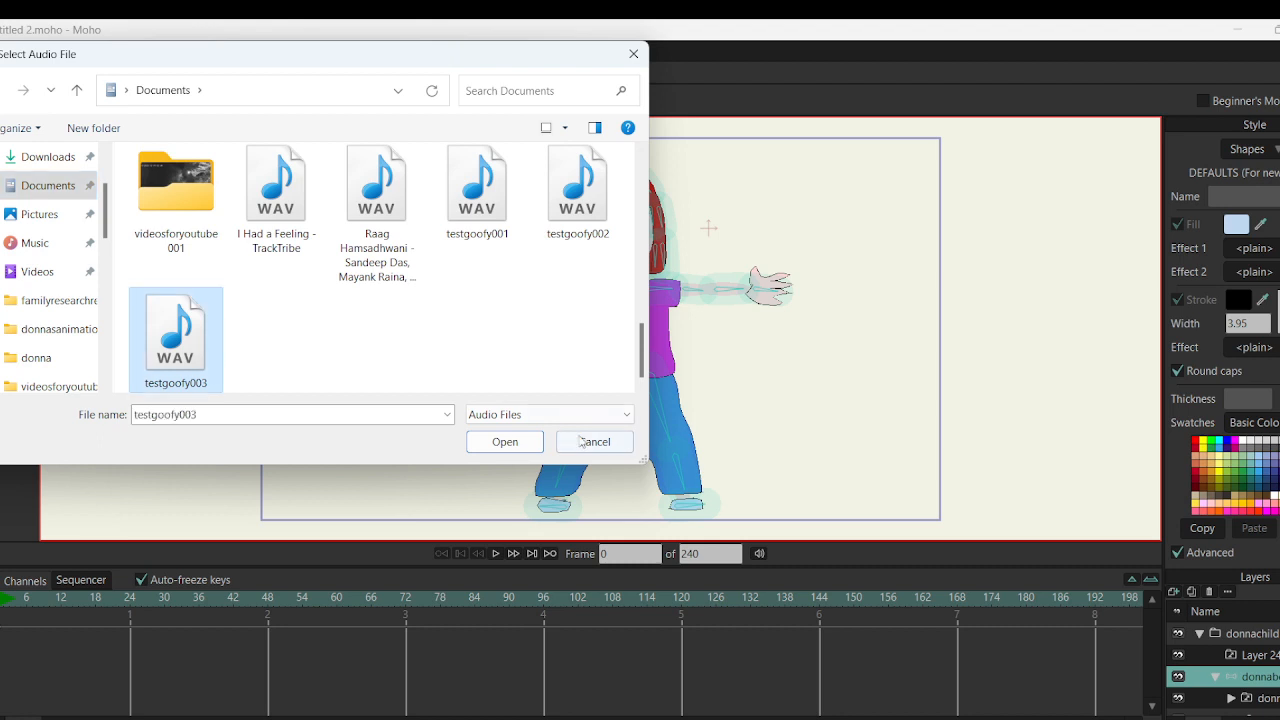
click(514, 445)
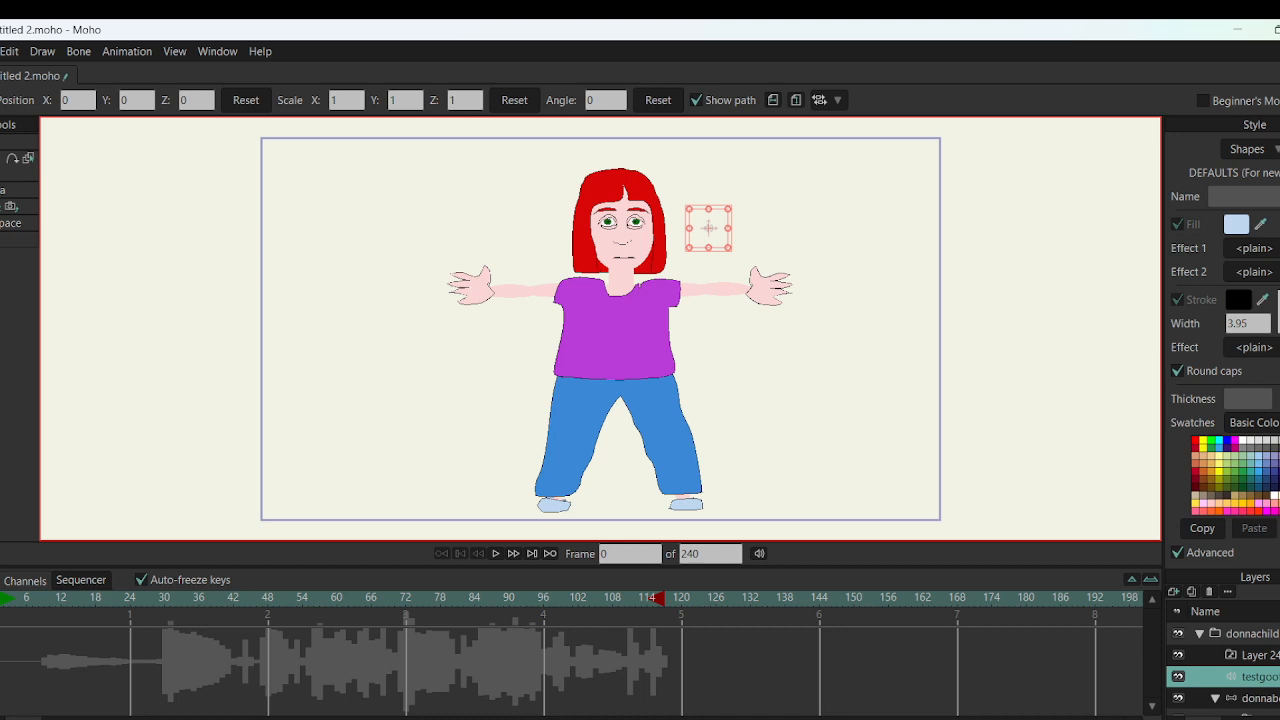
Move Layer 24 out of the donnachild group to the top of the layer stack
drag(1258, 656, 1256, 626)
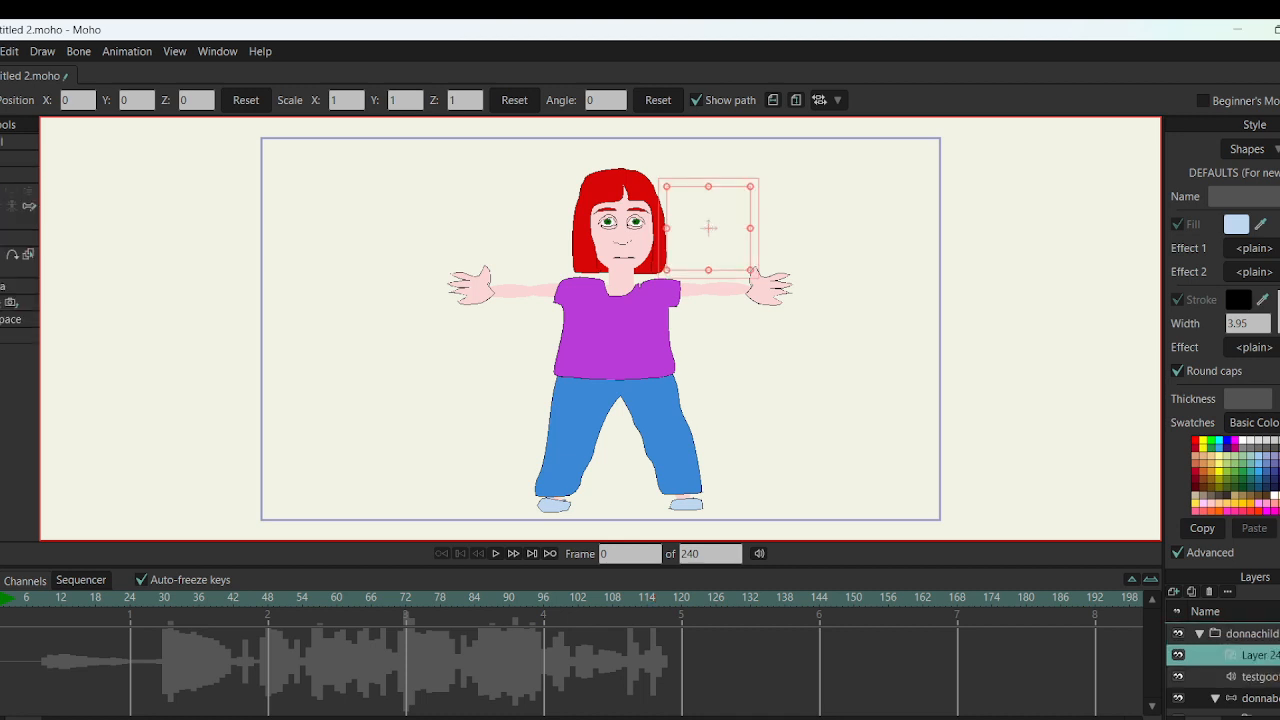
drag(1256, 627, 1256, 624)
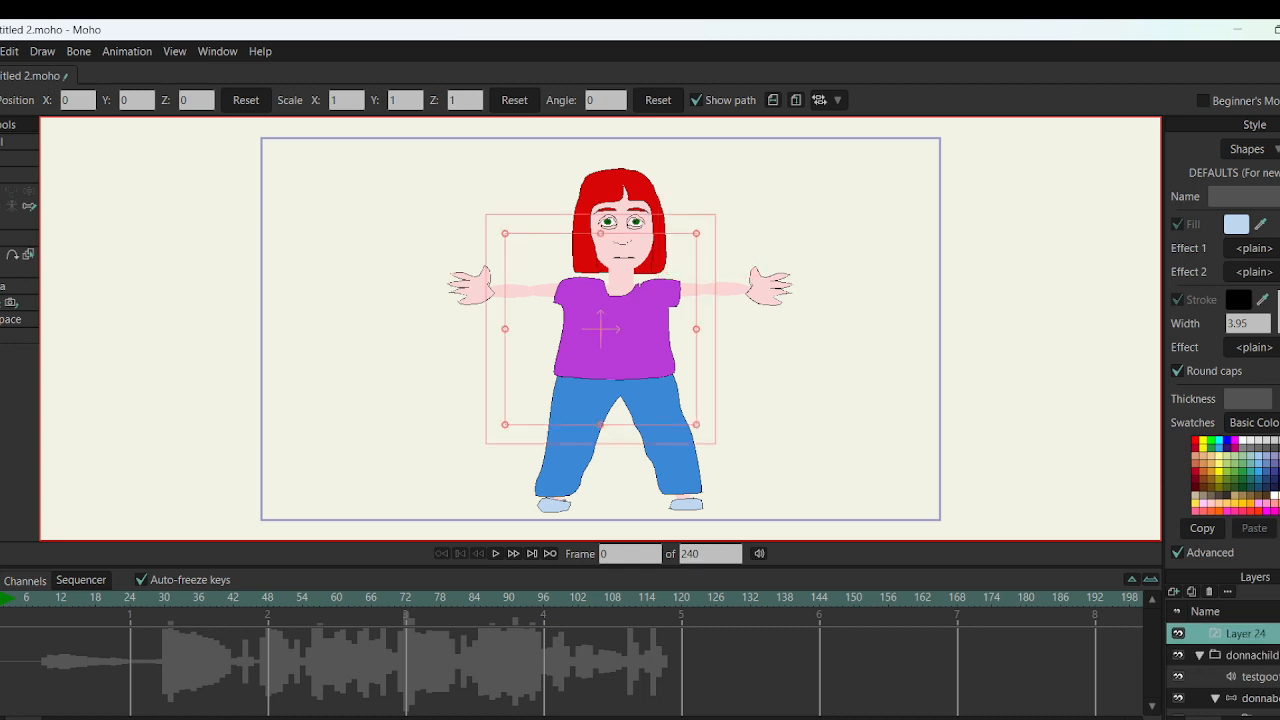
Switch the donnamouth layer to the mouth shape "a"
scroll(1222, 665, down, 2)
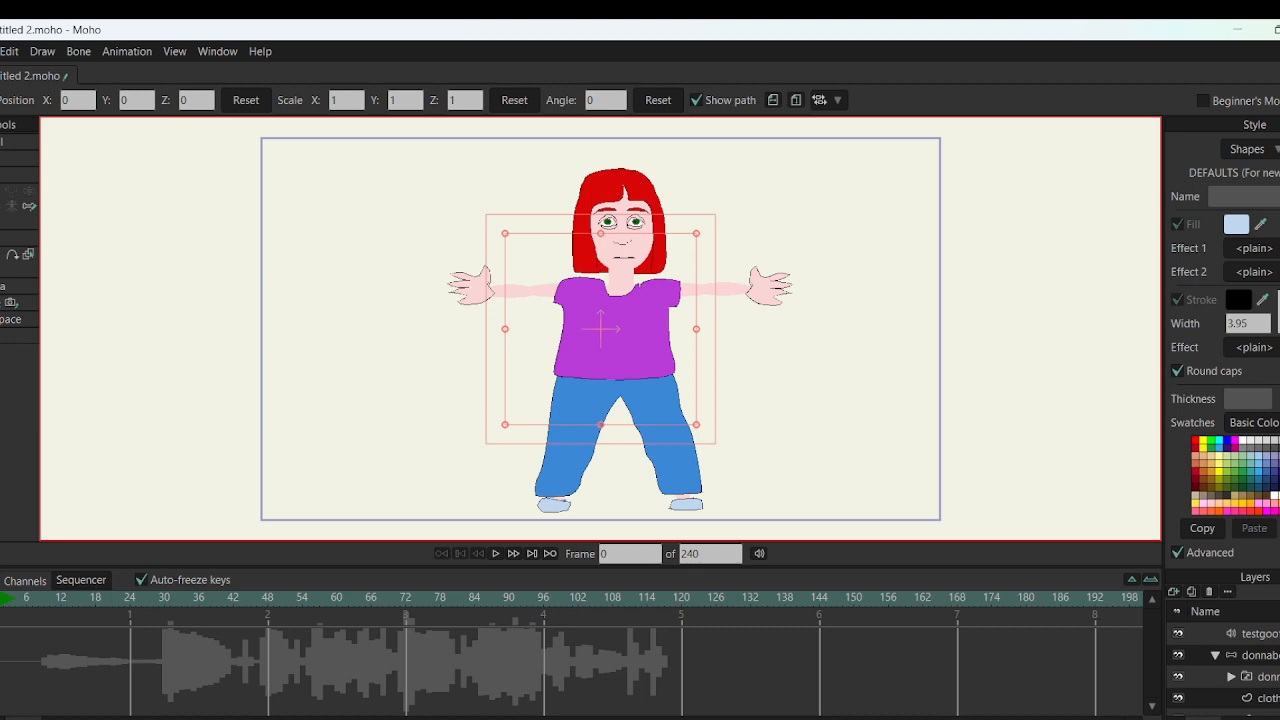
right_click(1250, 677)
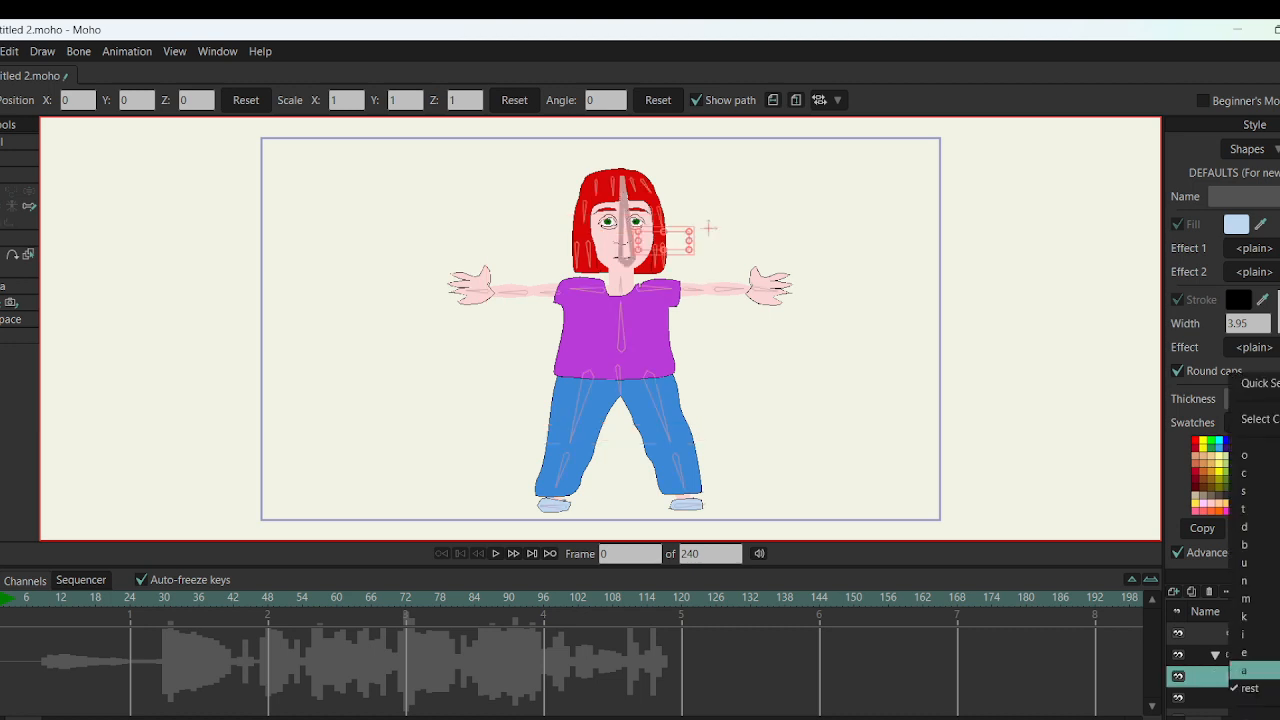
click(1250, 677)
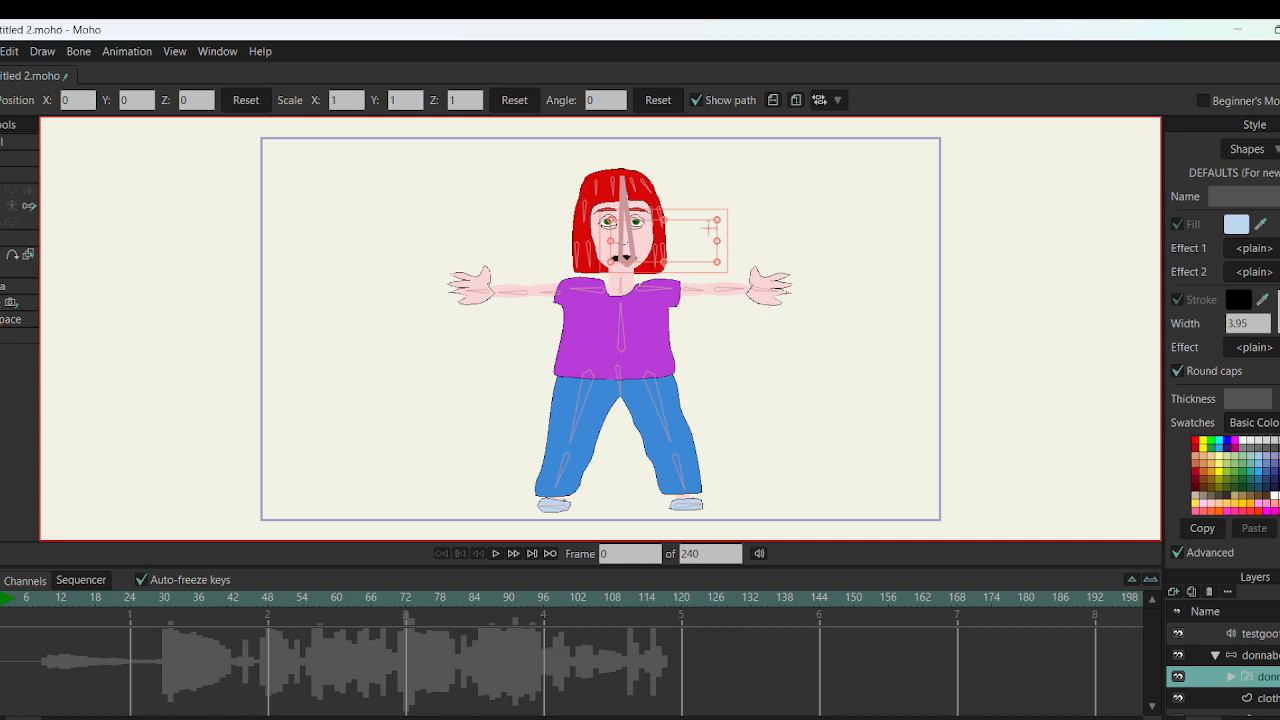
Set the audio sync source of the donnamouth switch layer to testgoofy003.wav
click(1258, 655)
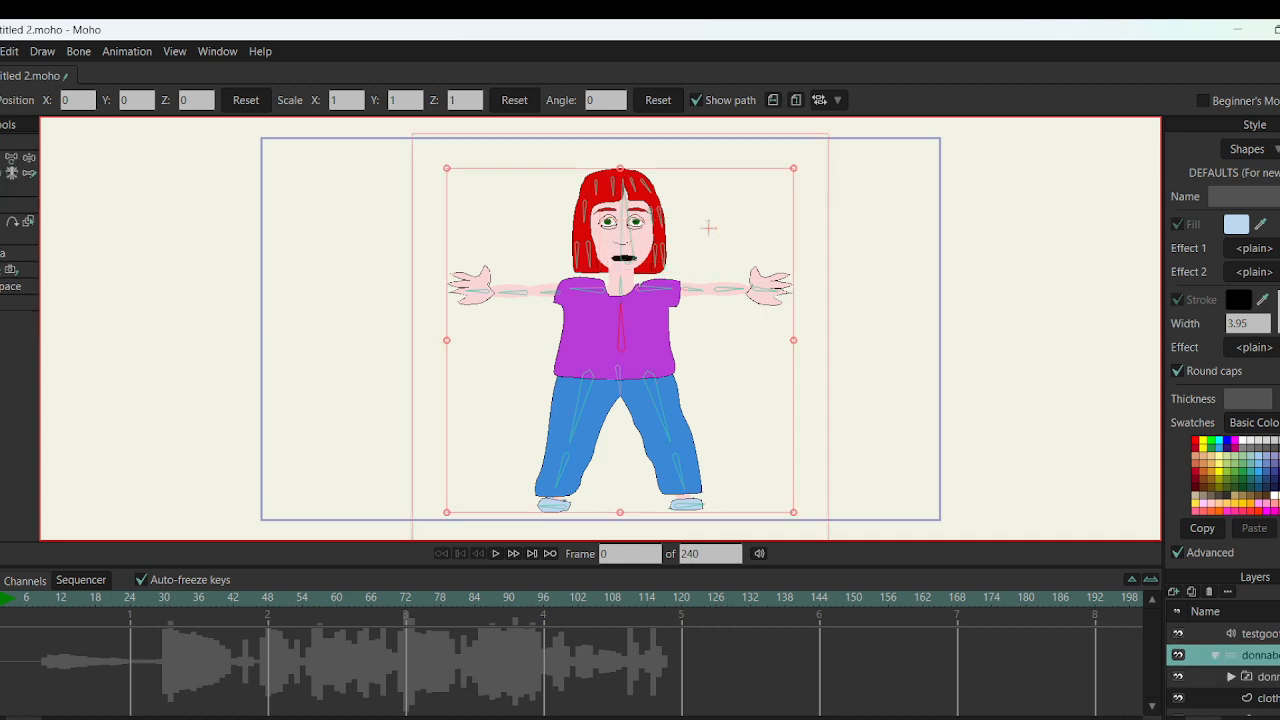
click(1262, 677)
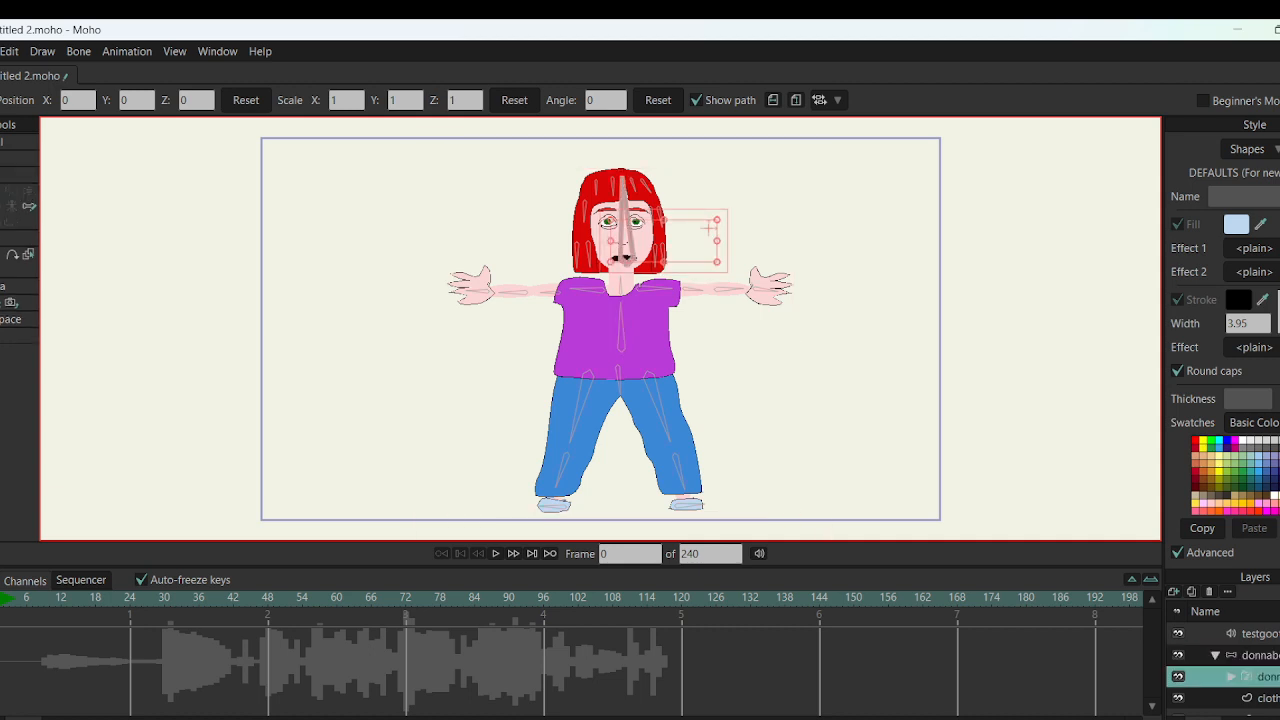
double_click(1264, 677)
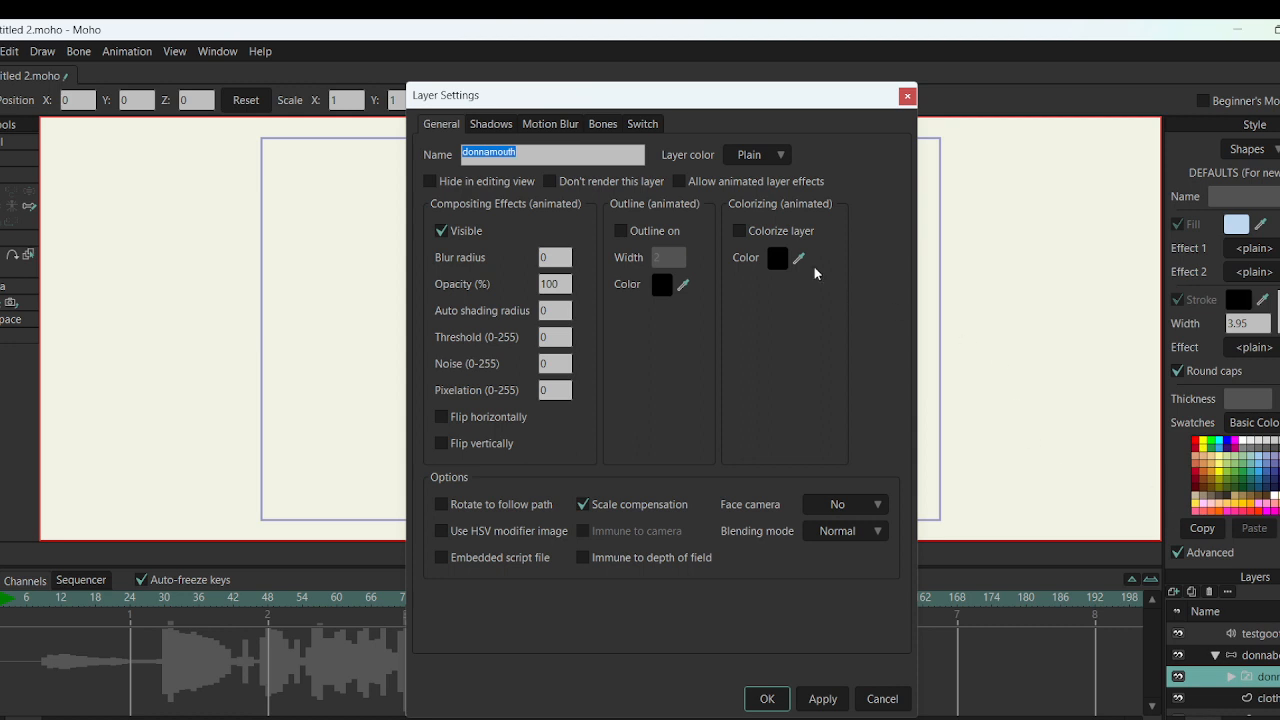
click(645, 125)
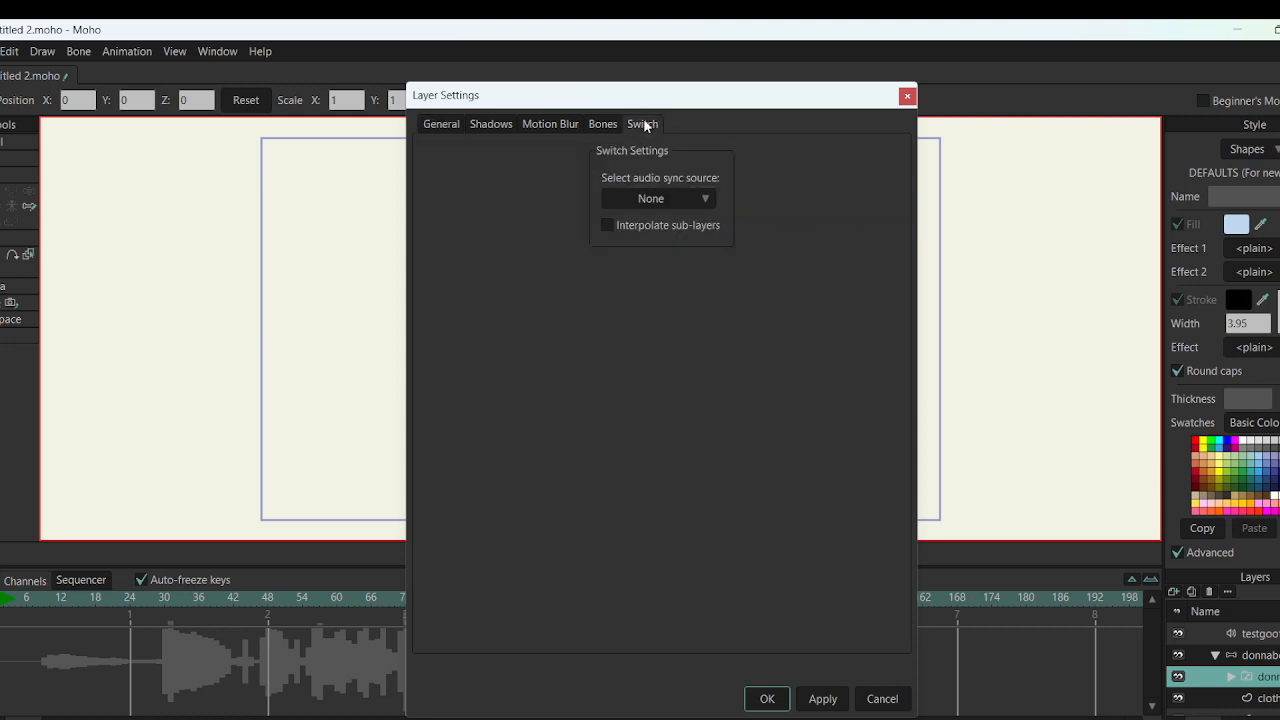
click(703, 198)
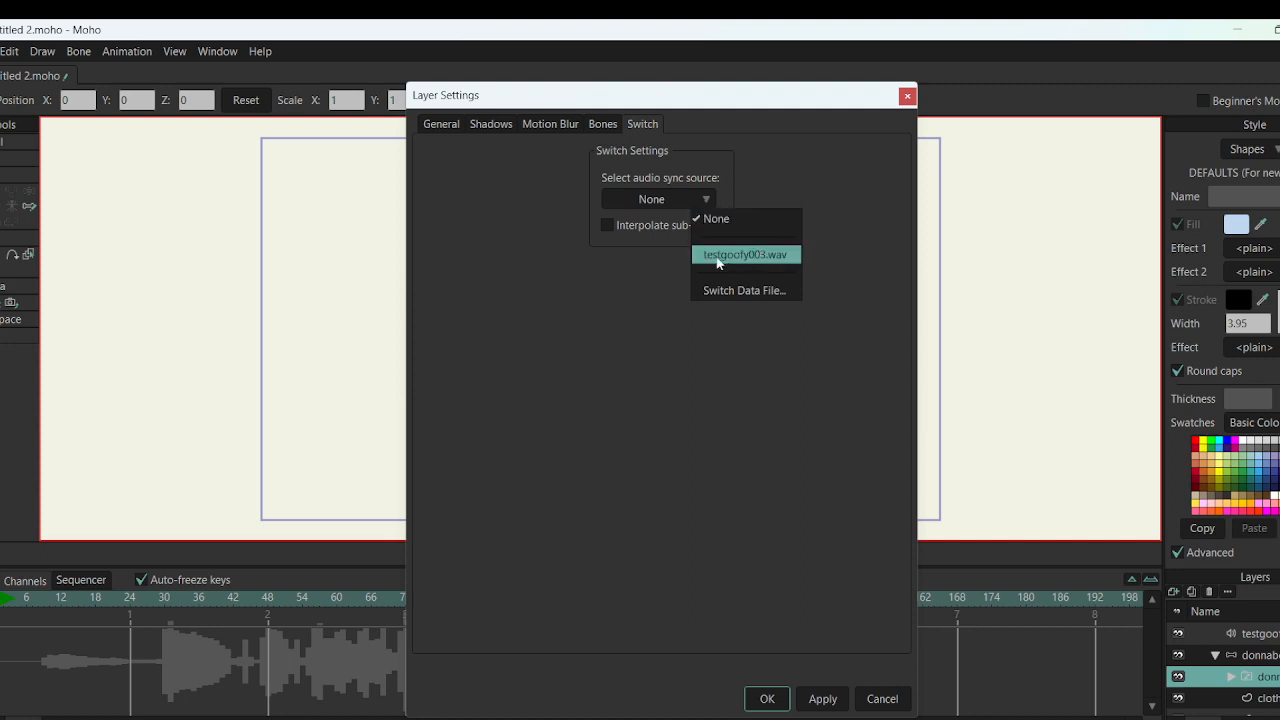
click(718, 255)
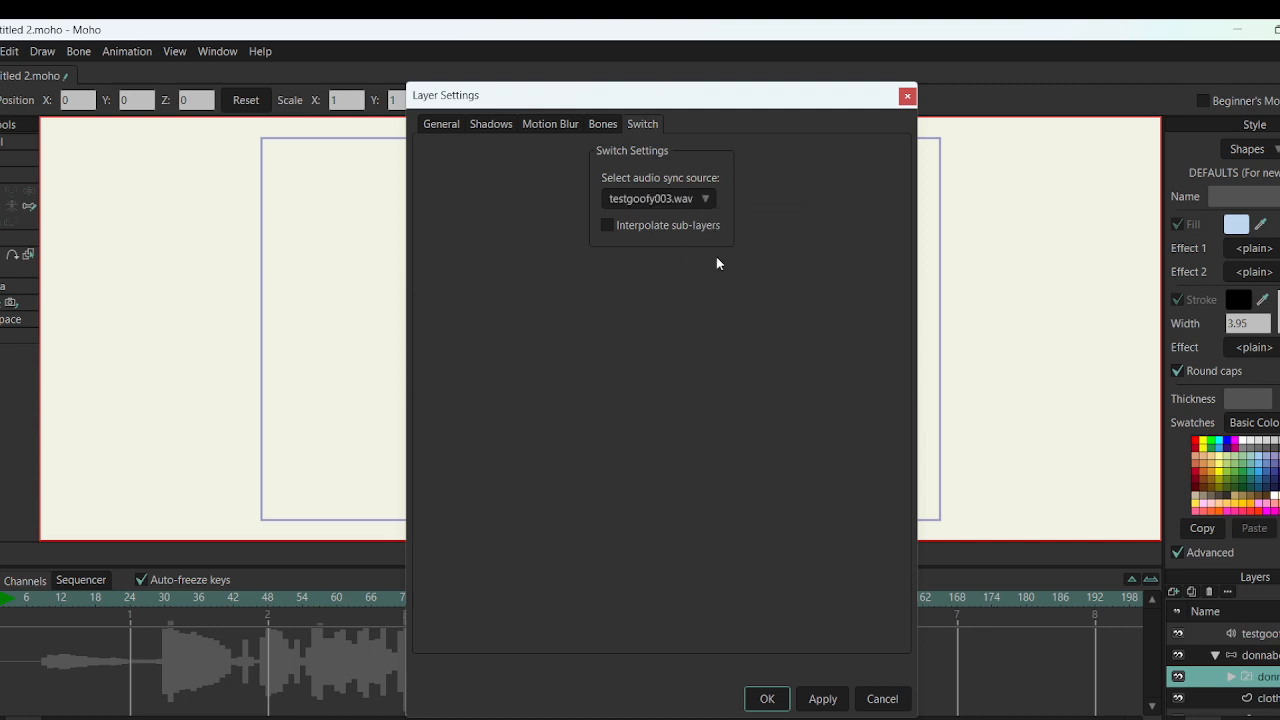
click(767, 697)
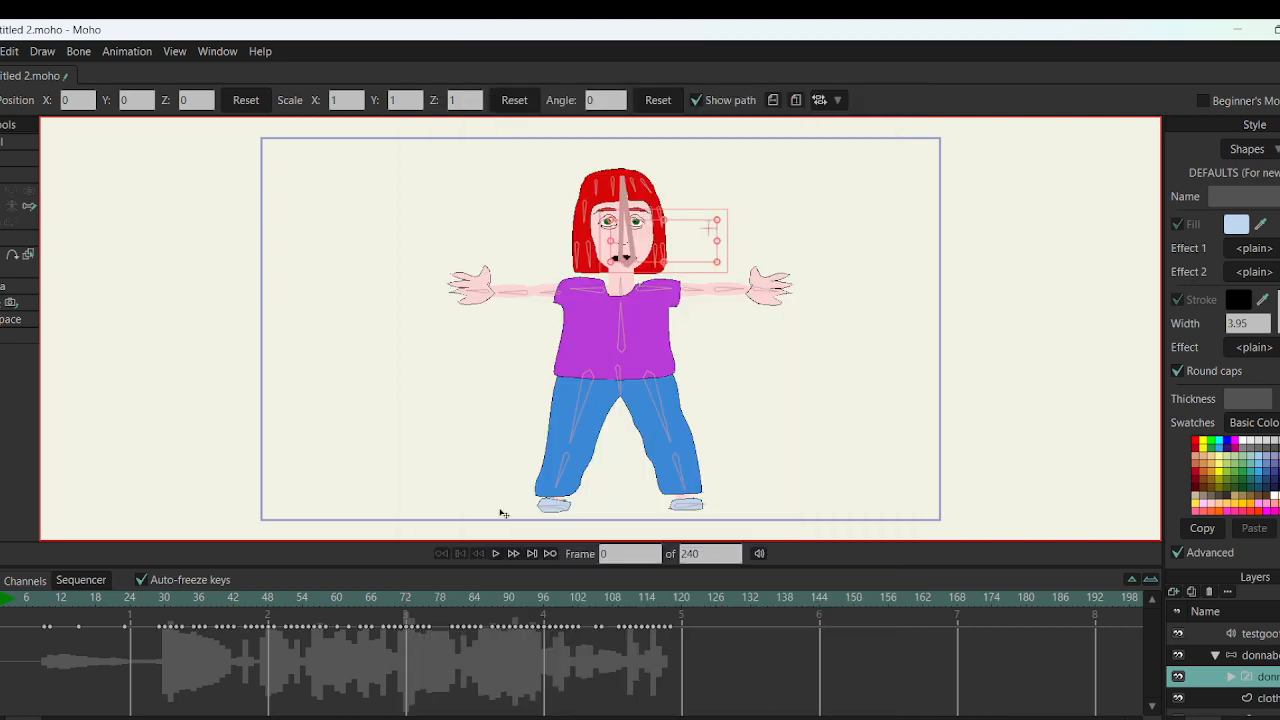
Play back the animation to check the mouth's lip sync, then return to frame 0
click(496, 554)
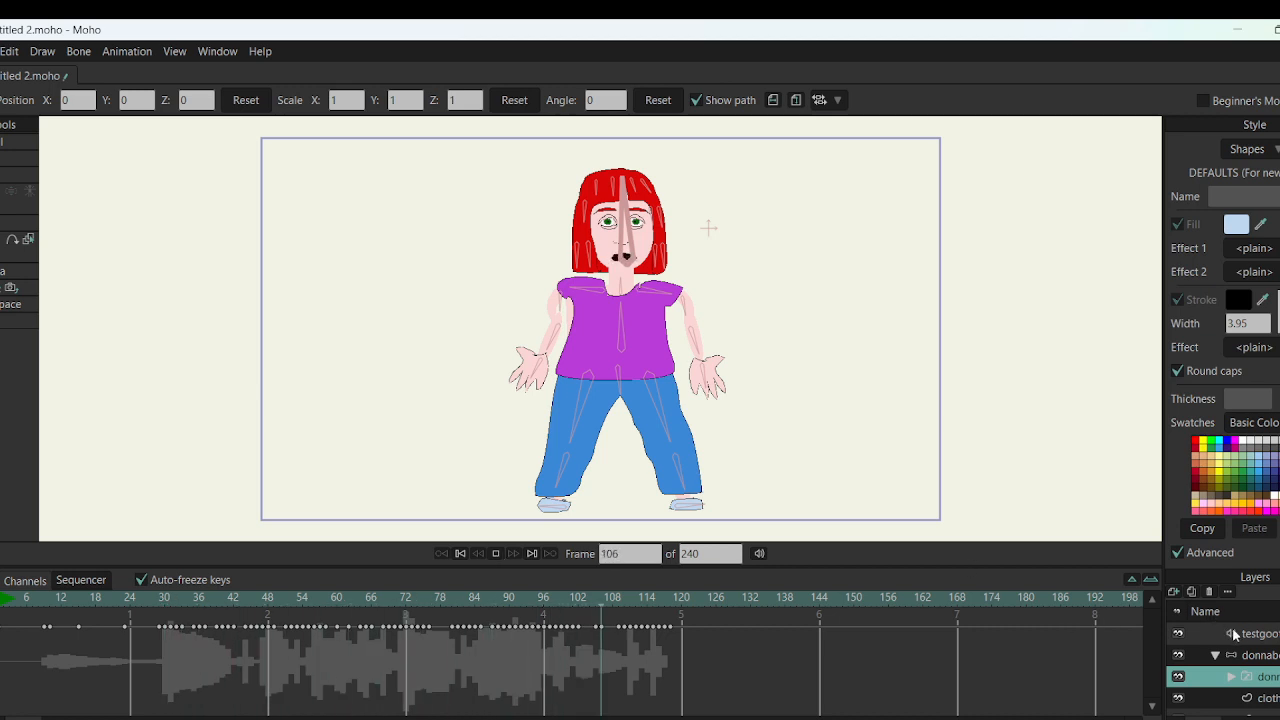
click(496, 554)
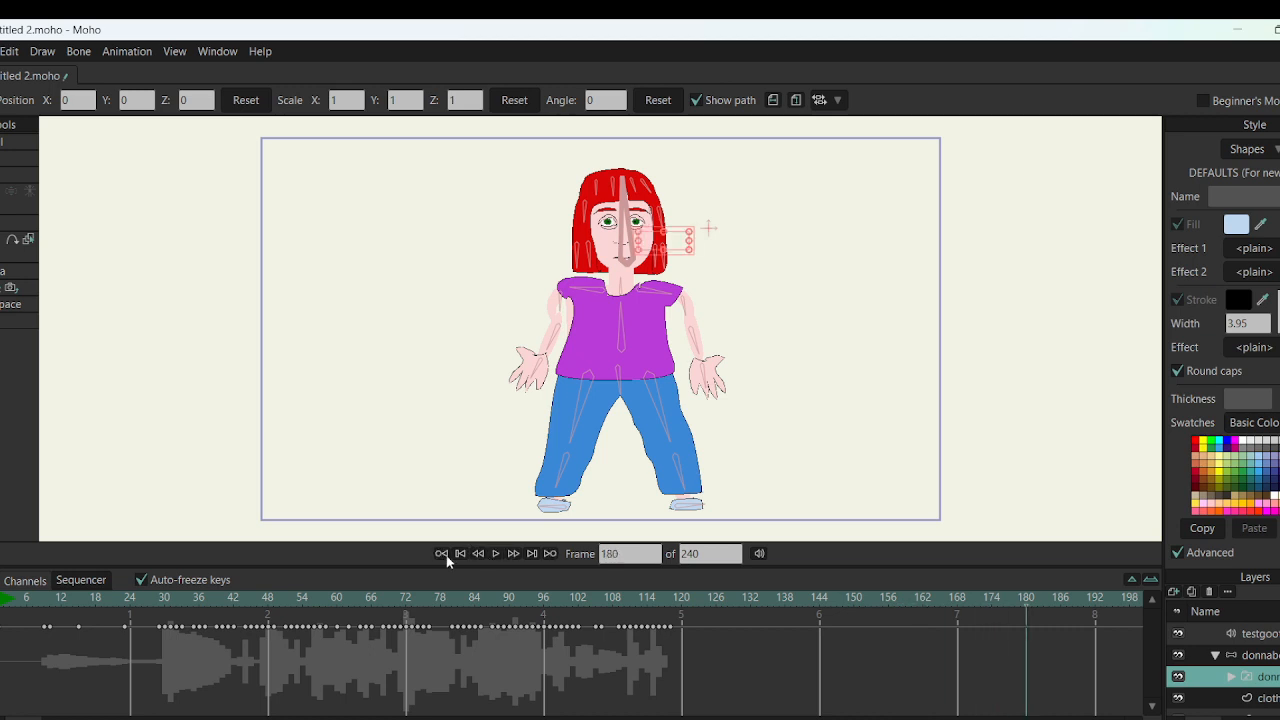
click(461, 554)
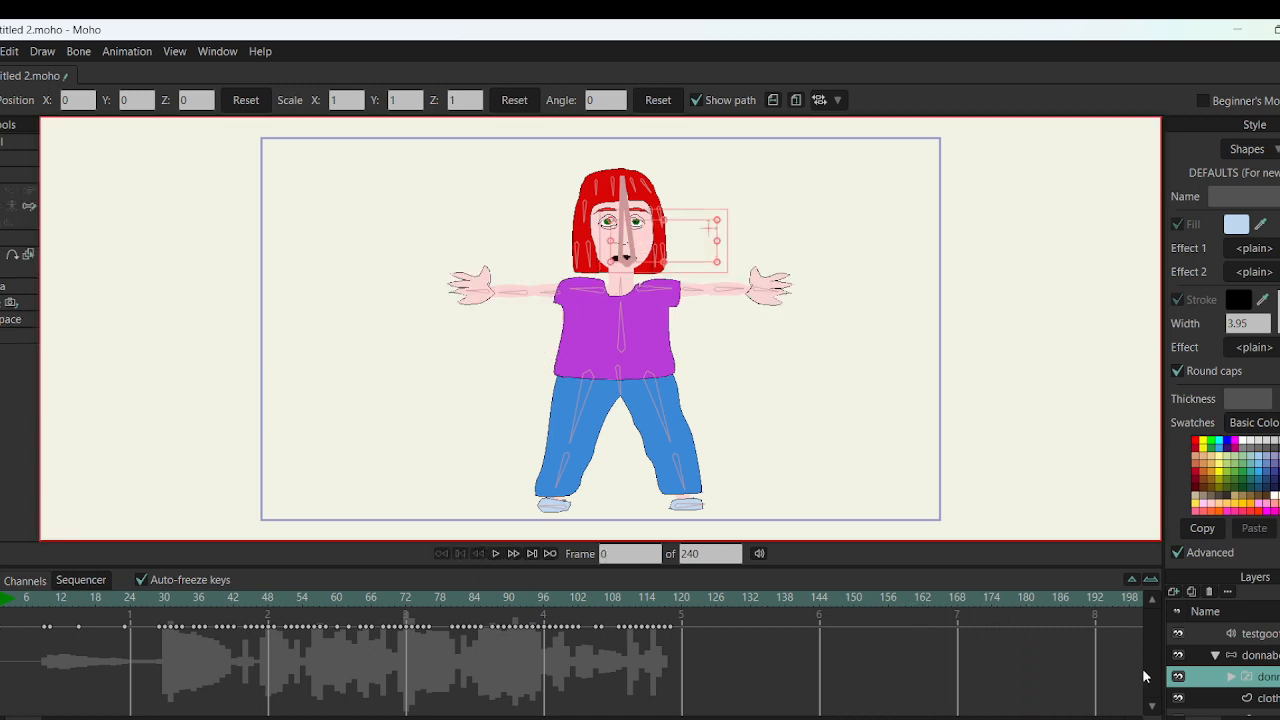
Move the testgoofy003 audio layer out of the donnachild group to just above it in the layer stack
click(1267, 657)
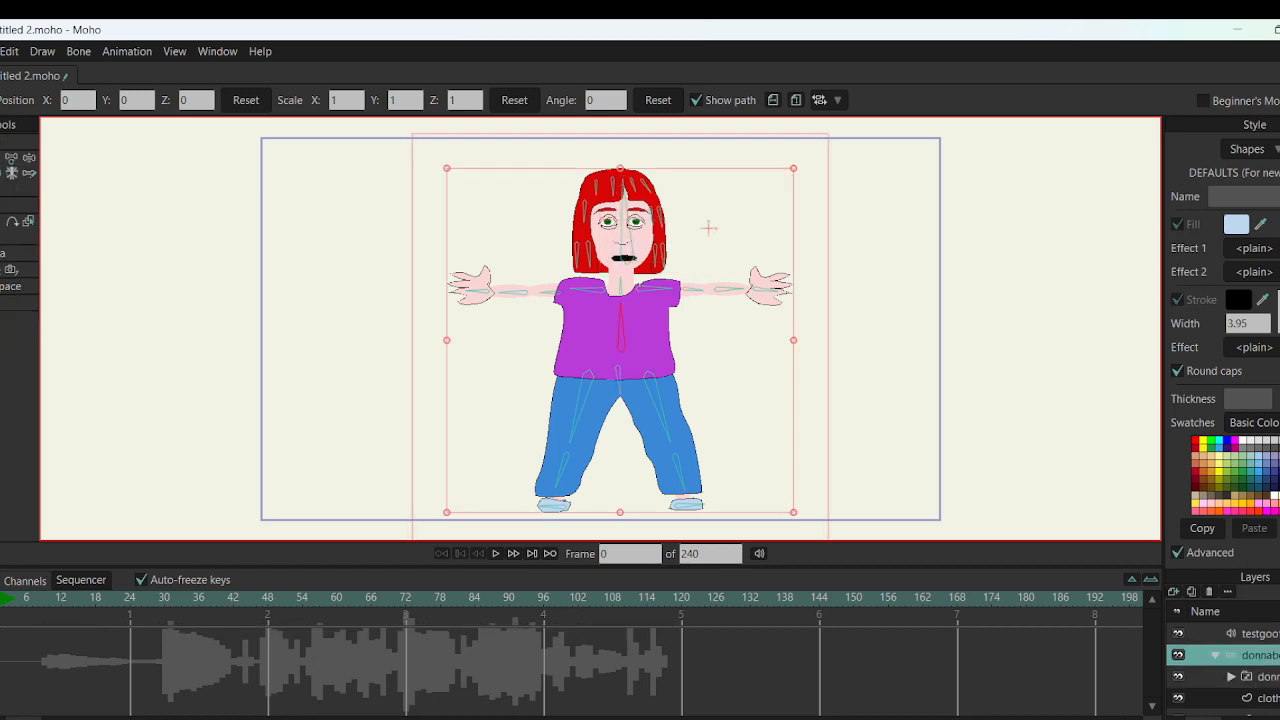
scroll(1223, 665, up, 2)
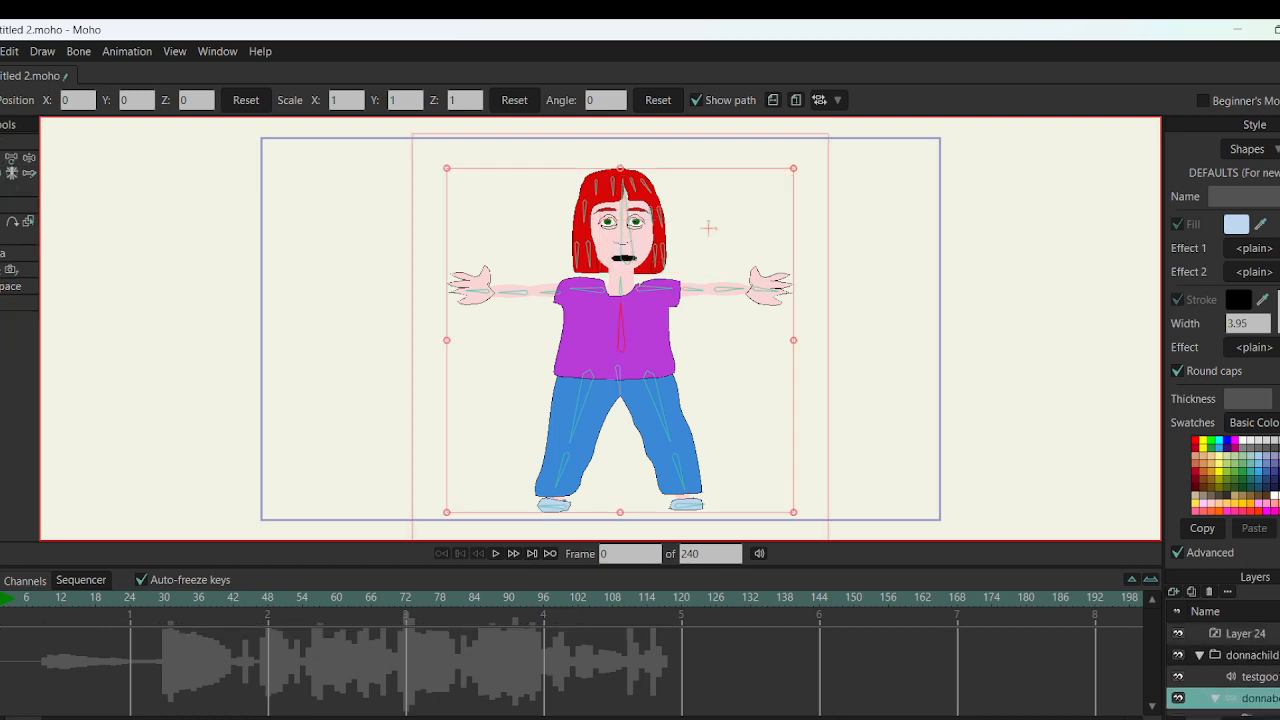
click(1262, 677)
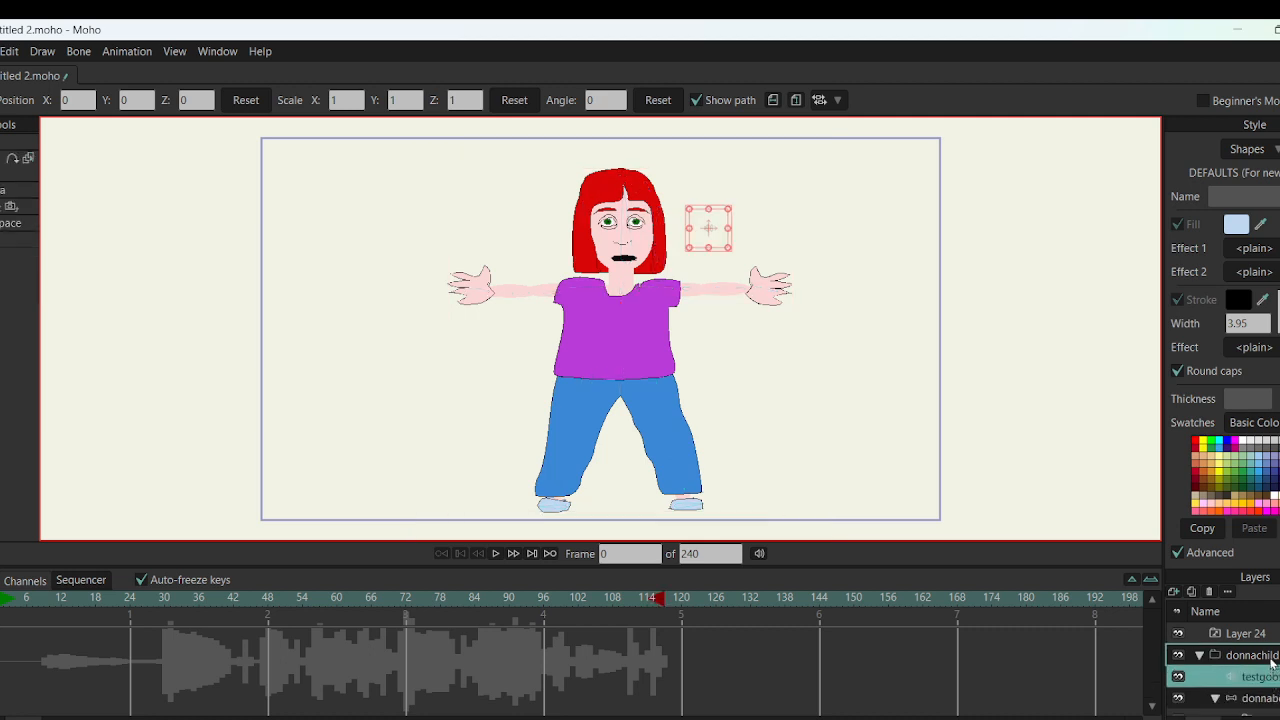
drag(1272, 651, 1251, 650)
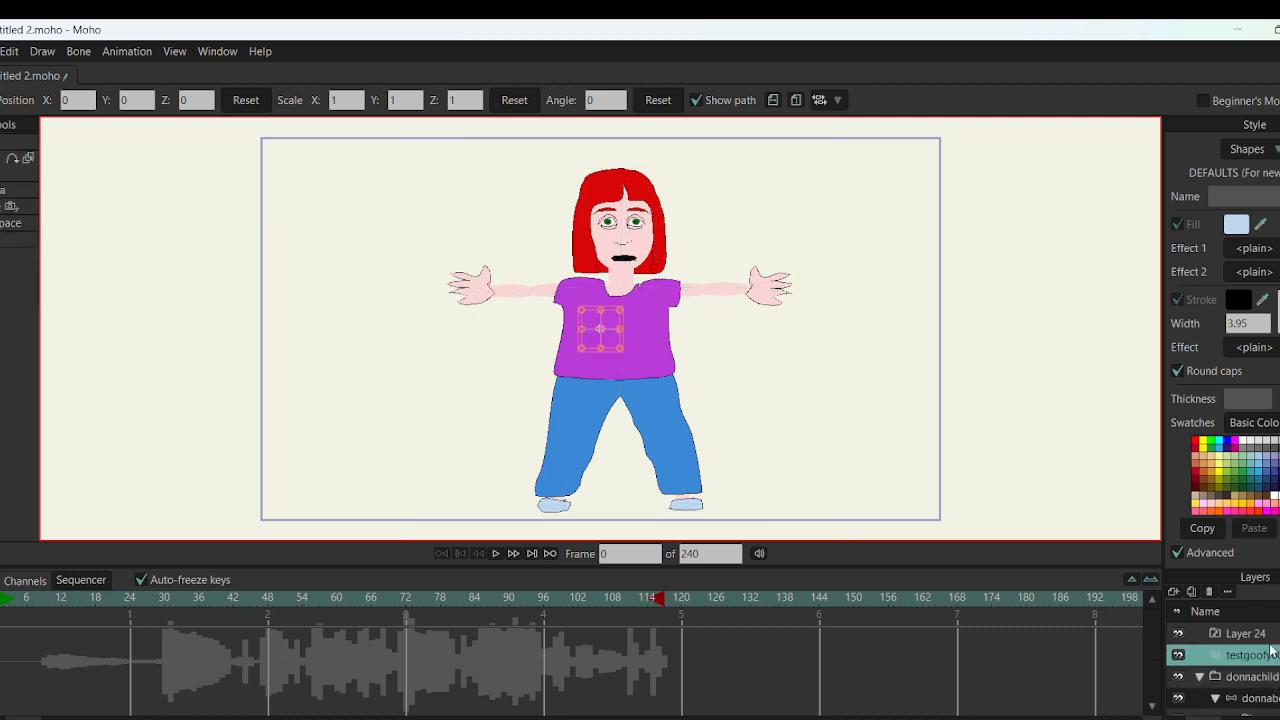
Animate the donnachild group's X/Y position to about -0.33/0.67 at frame 14, 1.10/0.34 at frame 22 and -0.07/0.46 at frame 34
click(1238, 684)
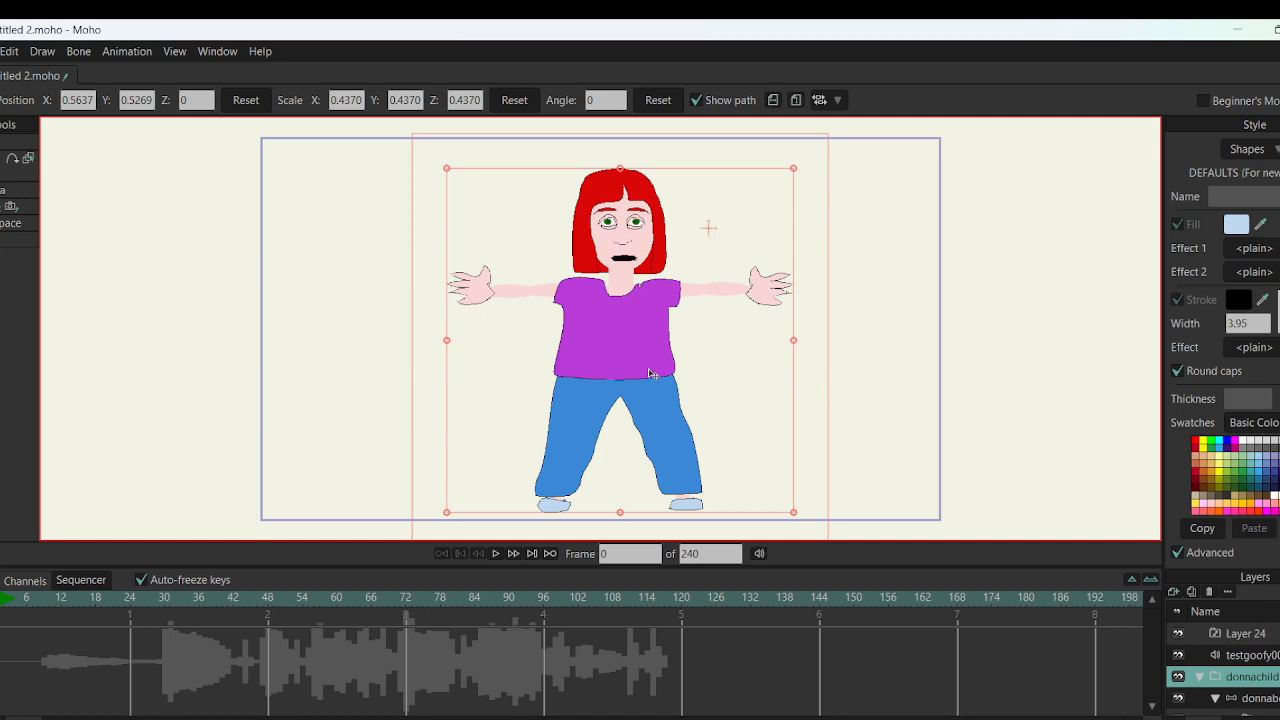
key(space)
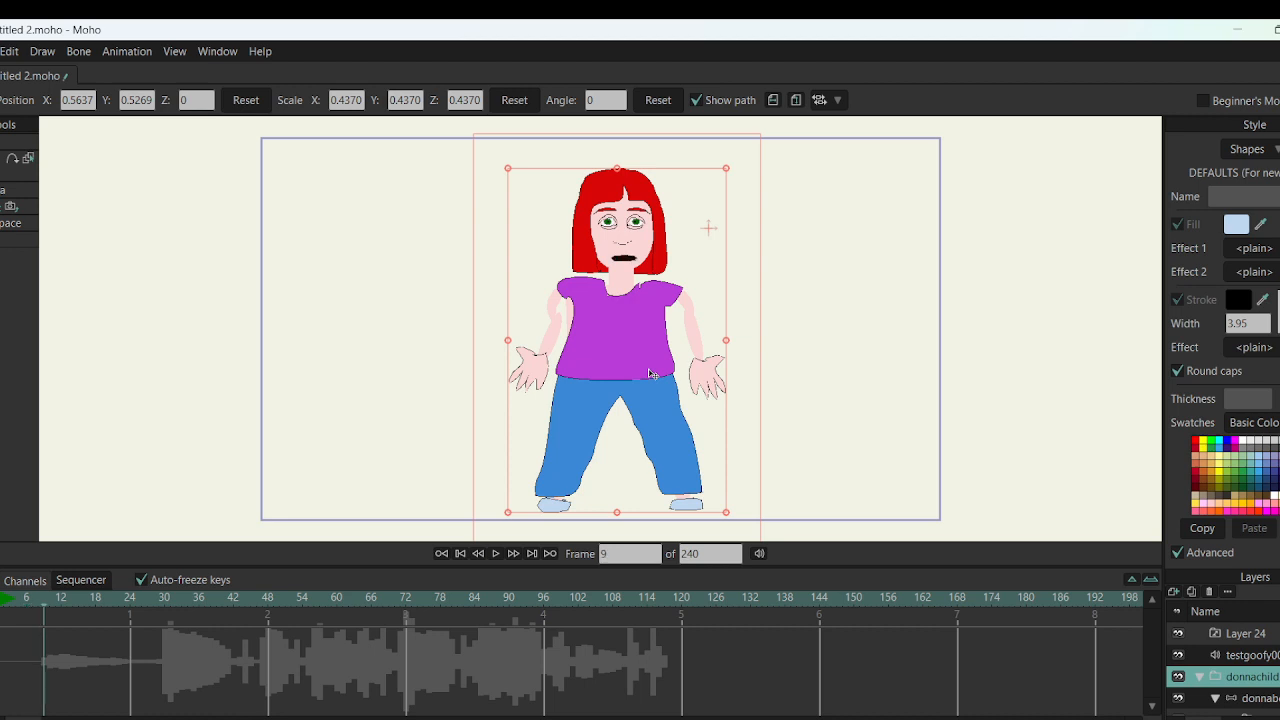
key(space)
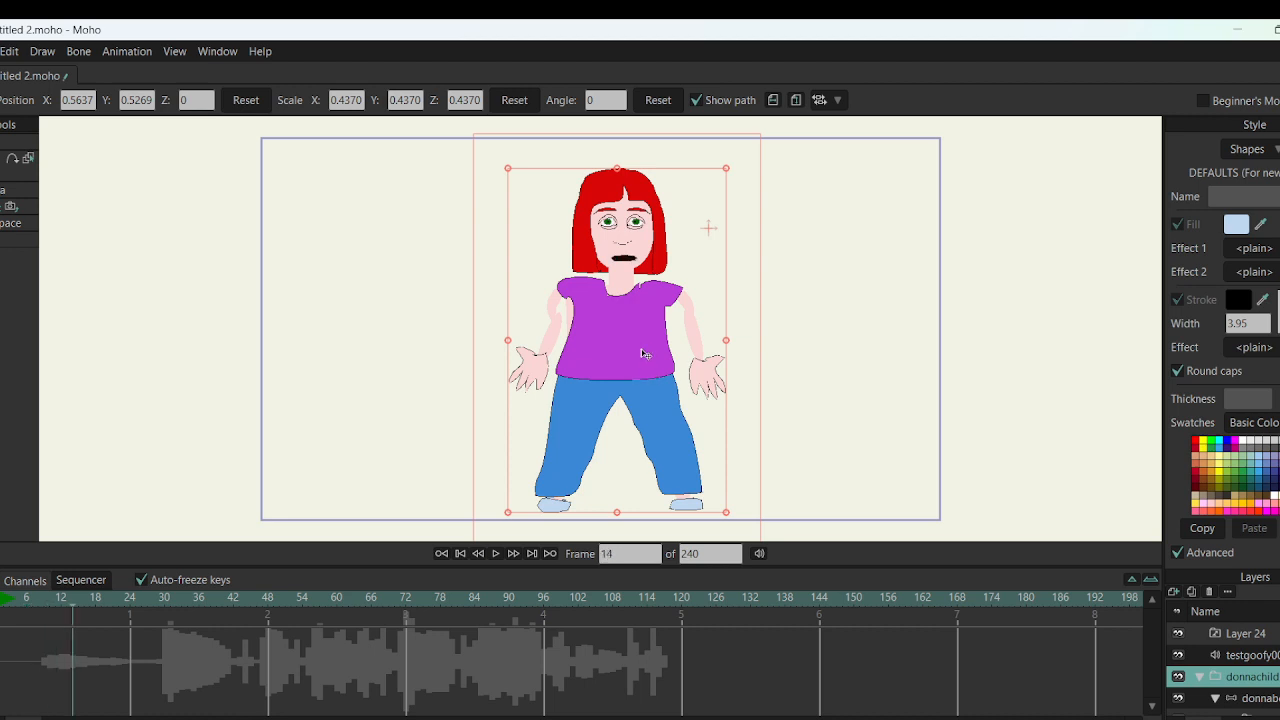
drag(646, 354, 474, 326)
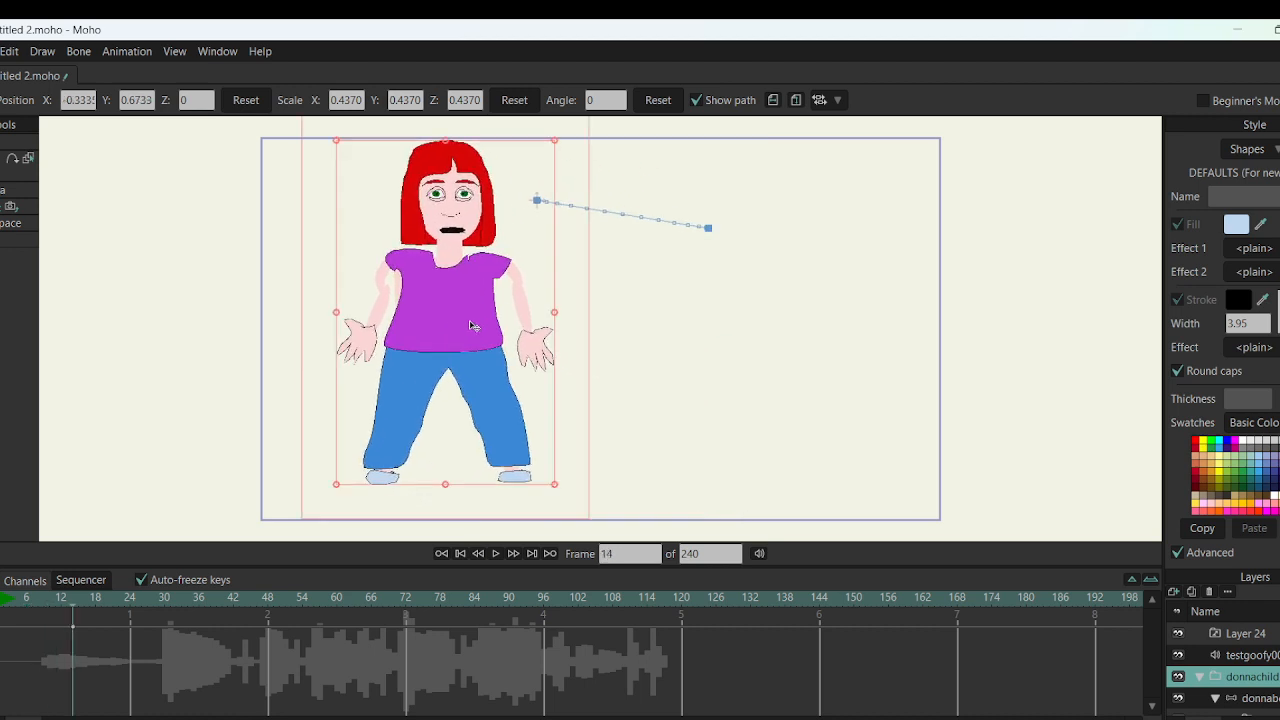
key(space)
drag(474, 326, 744, 390)
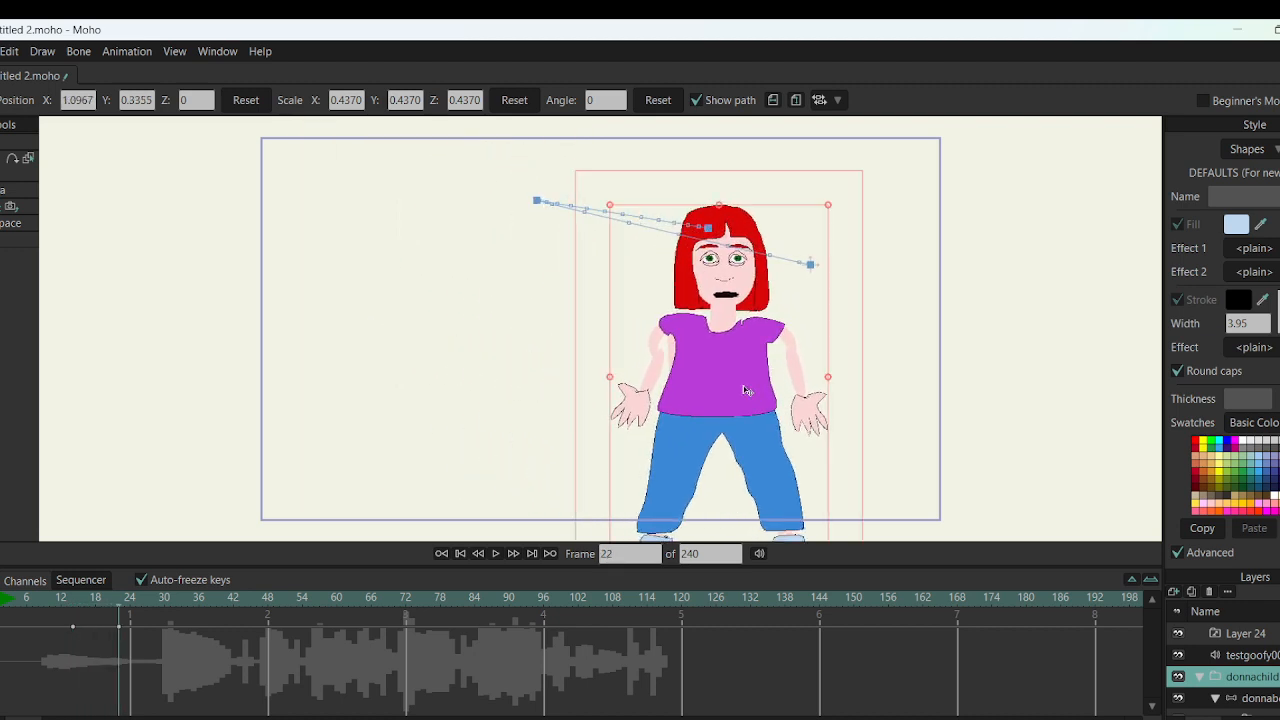
key(space)
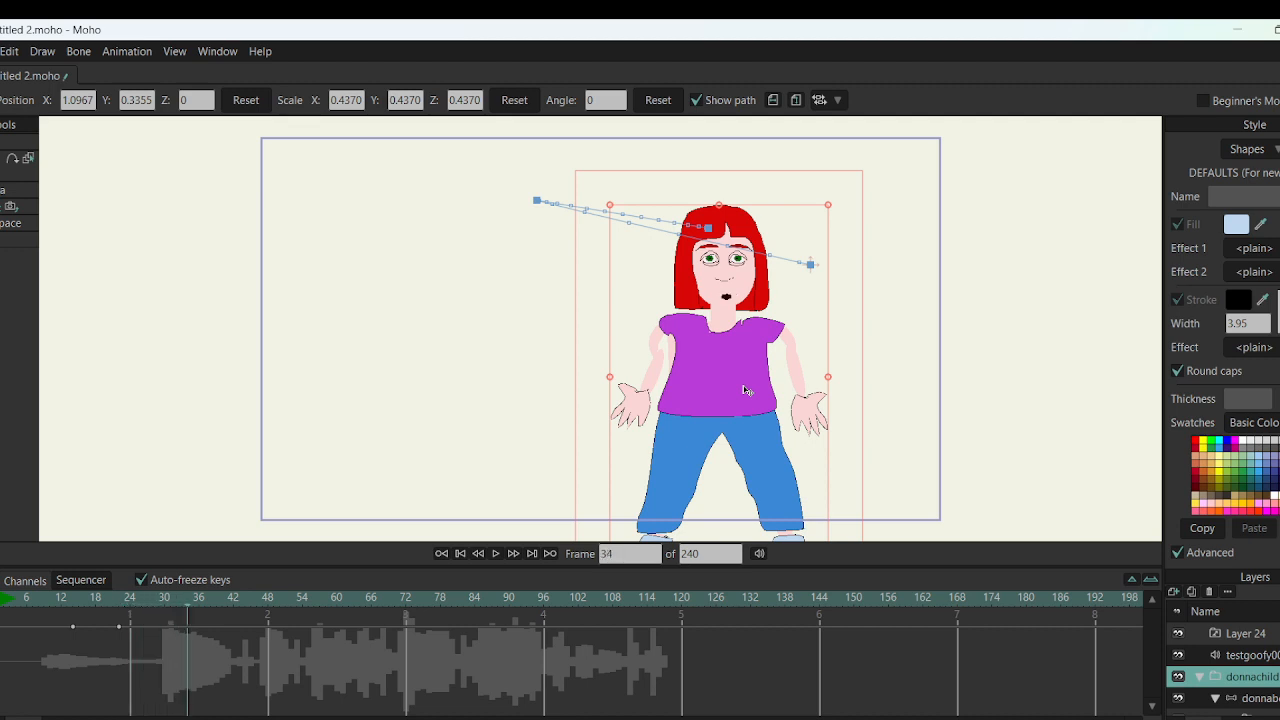
drag(744, 390, 524, 366)
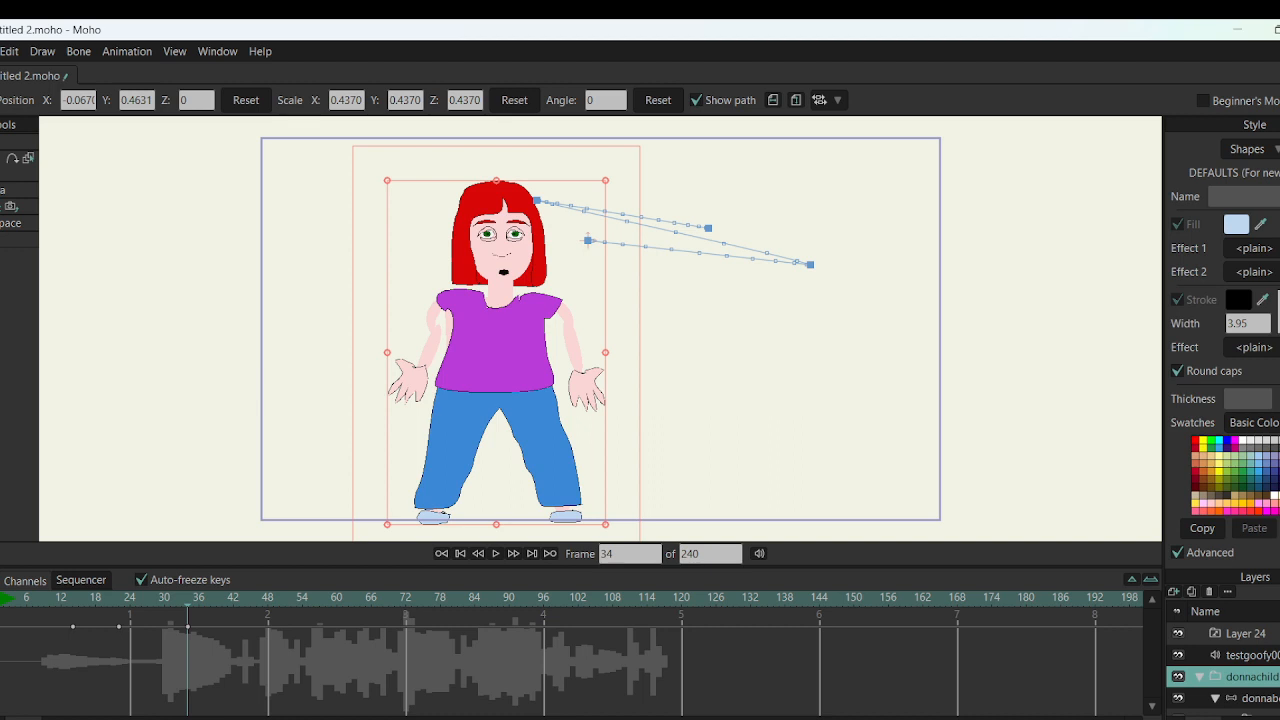
Raise both of the character's forearms at frame 34 by manipulating the bones of the donnachild group's bone layer
click(1258, 698)
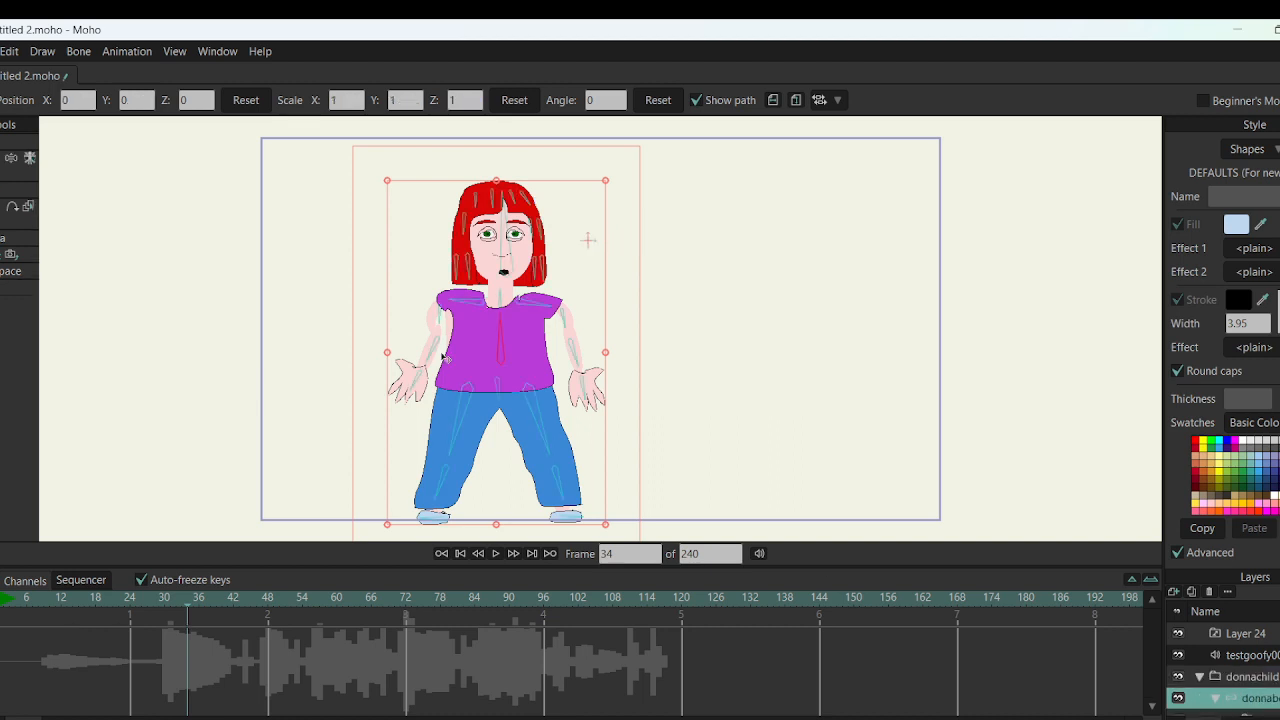
click(12, 160)
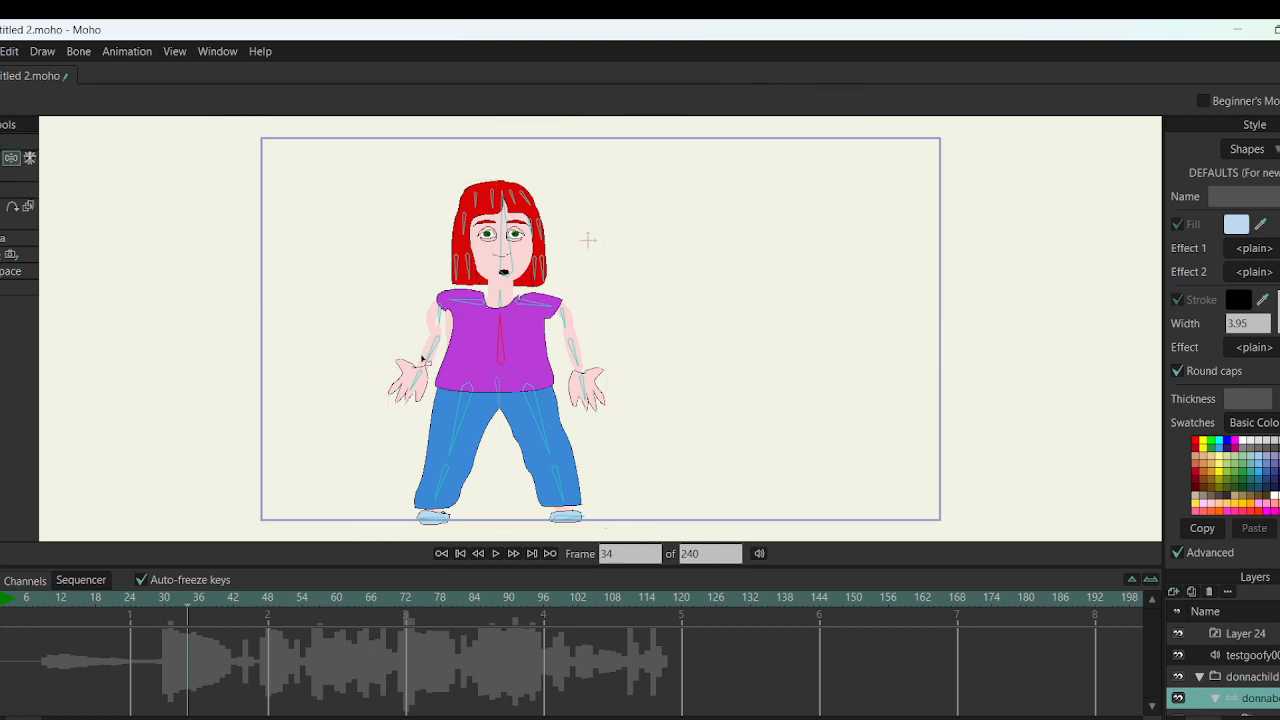
drag(422, 358, 410, 242)
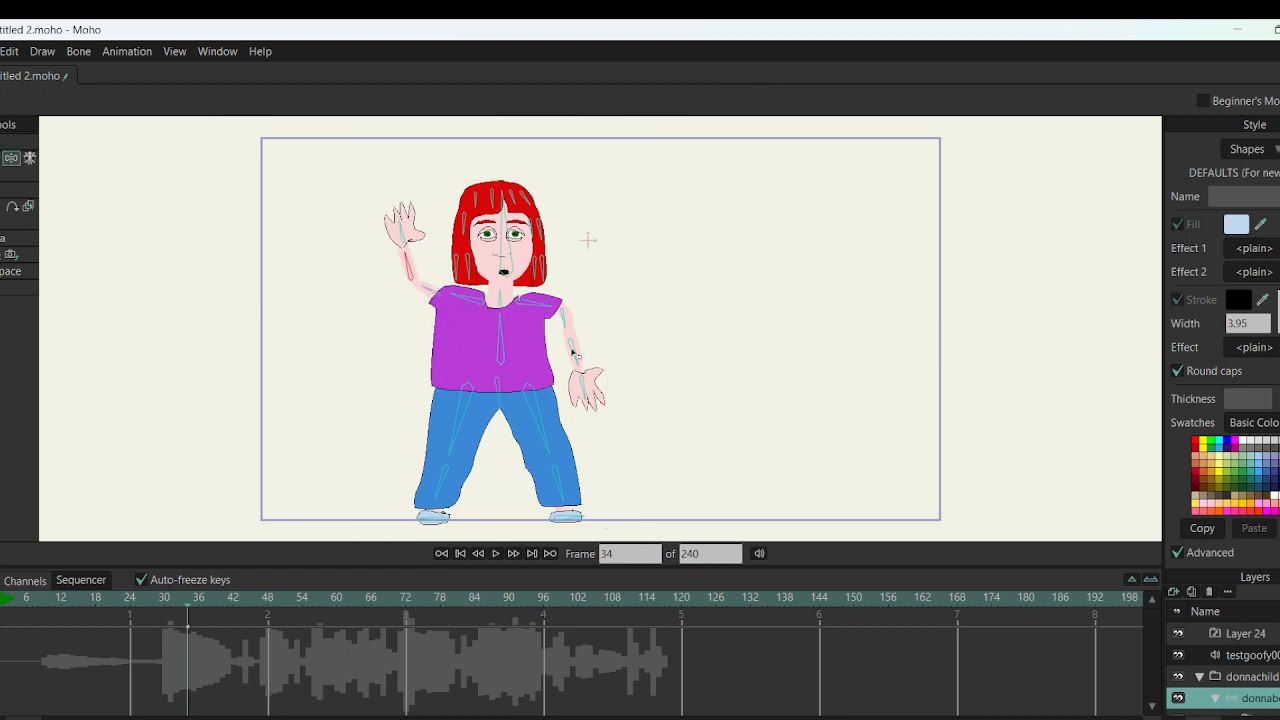
drag(574, 354, 582, 235)
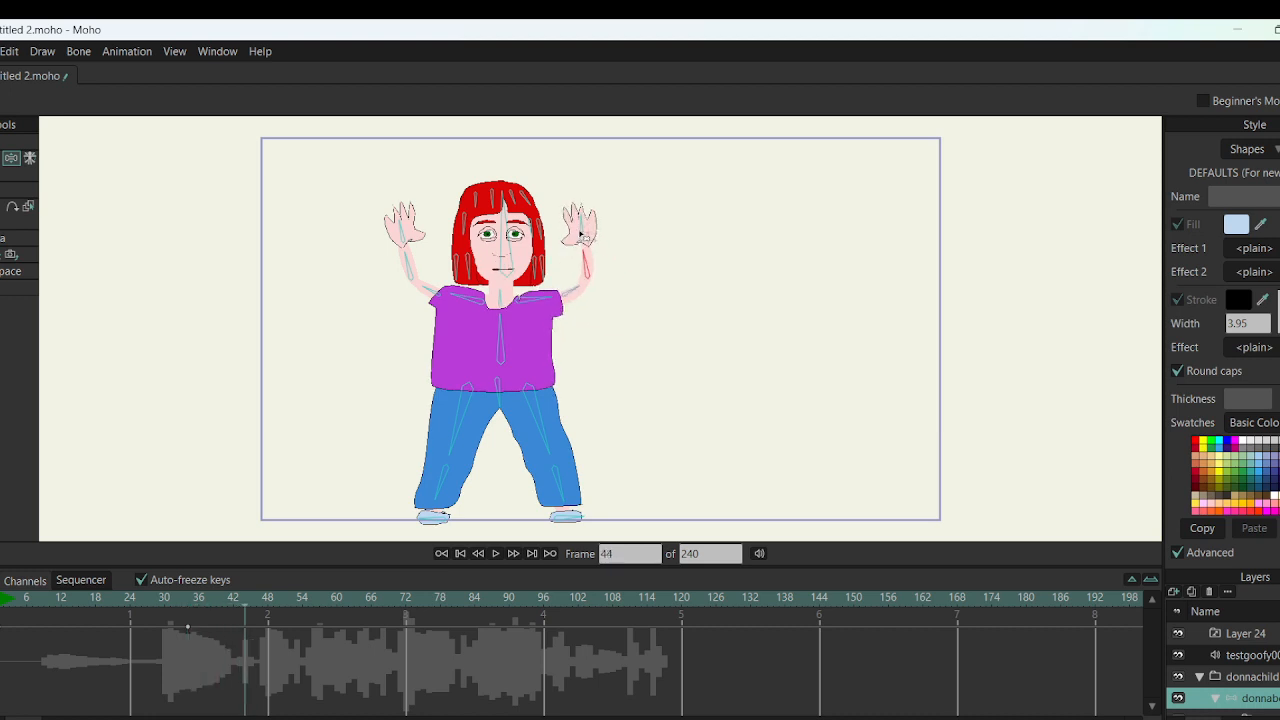
Tilt the character's head sharply to her left at frame 44 and bring it back upright at frame 57
drag(509, 246, 617, 281)
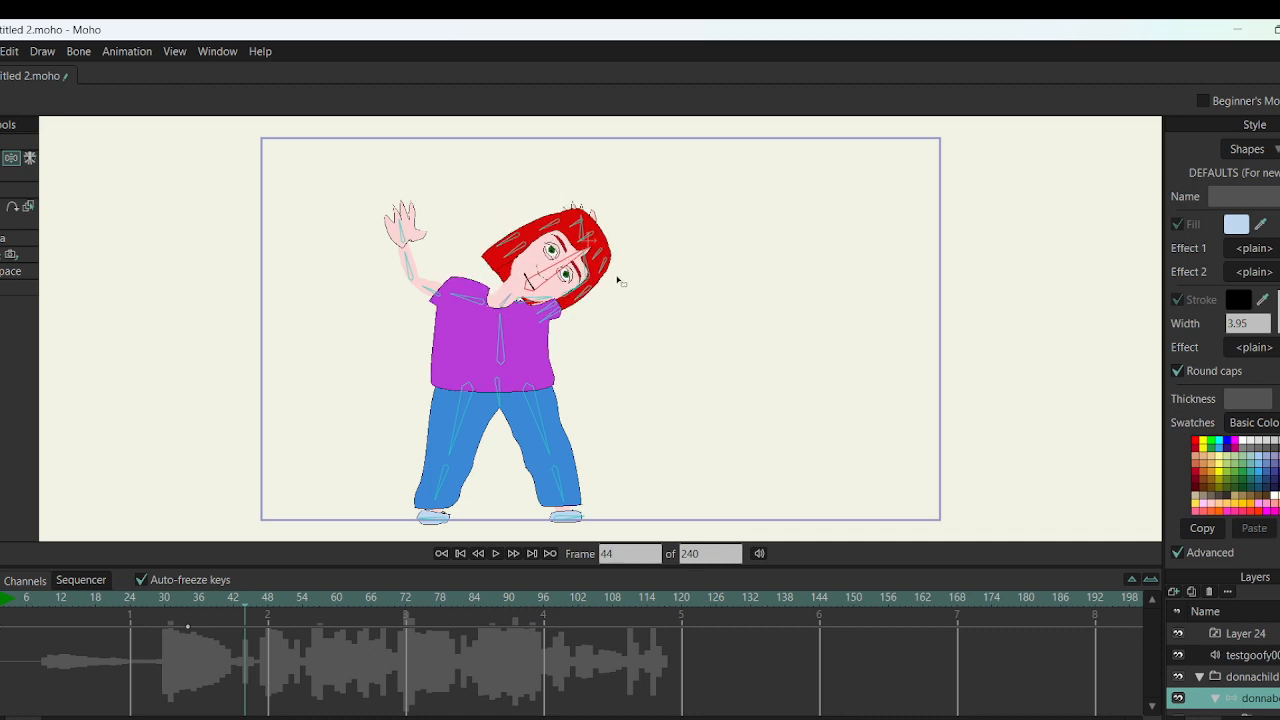
key(Right)
key(Right)
key(Right)
key(Right)
key(Right)
key(Right)
key(Right)
key(Right)
key(Right)
key(Right)
key(Right)
key(Right)
key(Right)
drag(558, 274, 447, 230)
drag(520, 278, 486, 274)
drag(464, 207, 495, 195)
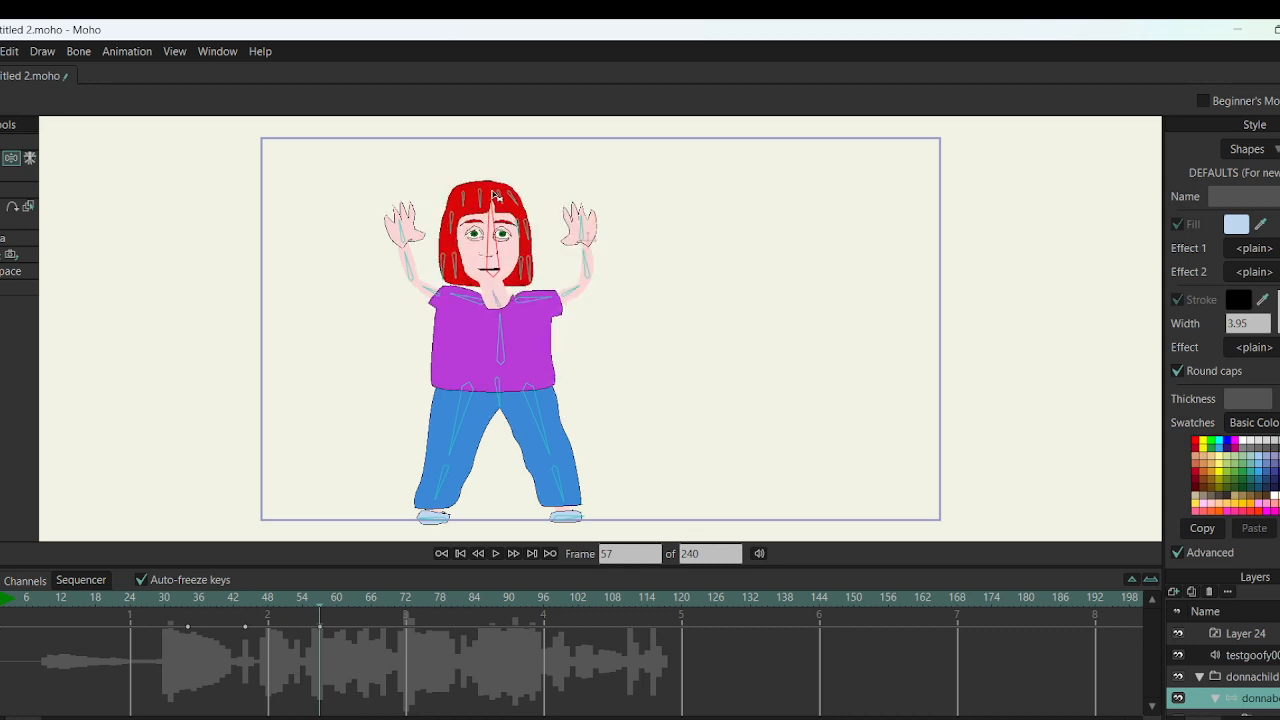
Step back through the timeline and play the animation to check the lip sync together with the body movement
key(Left)
key(Left)
key(Left)
key(Left)
key(Left)
key(Left)
key(Left)
key(Left)
key(Left)
key(Left)
key(Left)
key(Left)
key(Left)
key(Left)
key(Left)
key(Left)
key(Left)
key(Left)
key(Left)
key(Left)
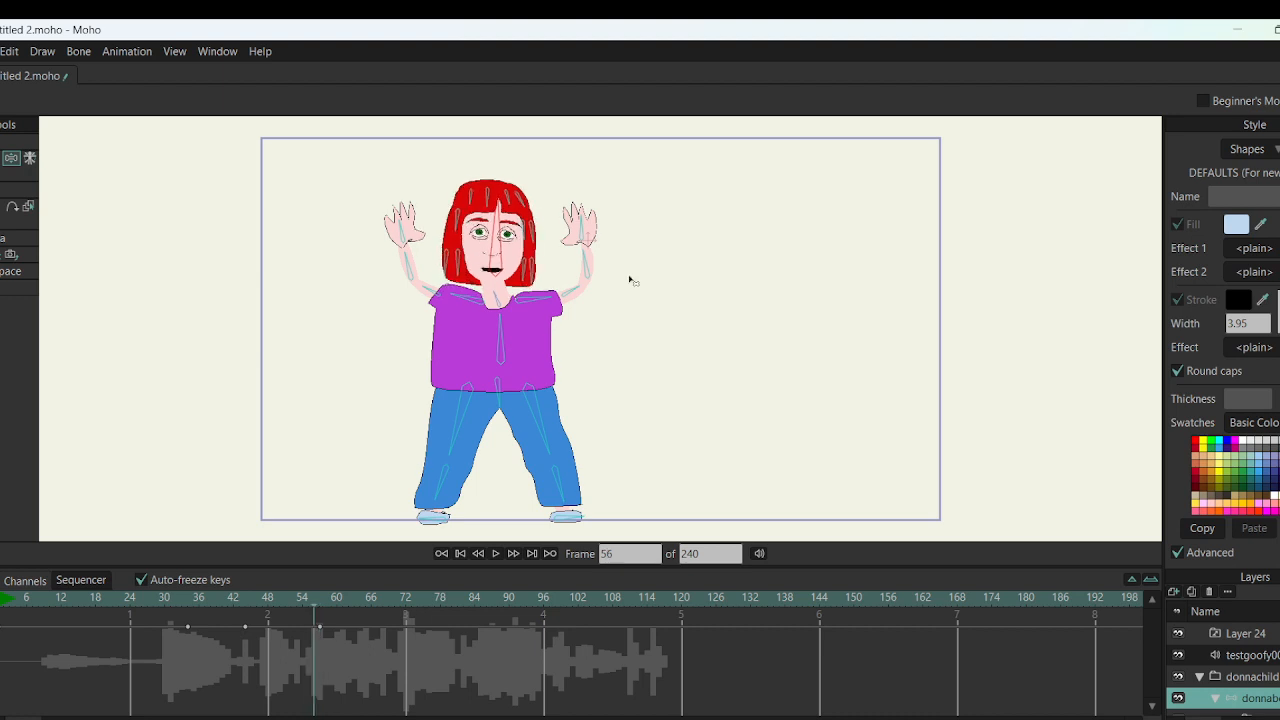
key(Left)
key(Left)
key(Left)
key(Left)
key(Left)
key(Left)
key(Left)
key(Left)
key(Left)
key(Left)
key(Left)
key(Left)
key(Left)
key(Left)
key(Left)
key(Left)
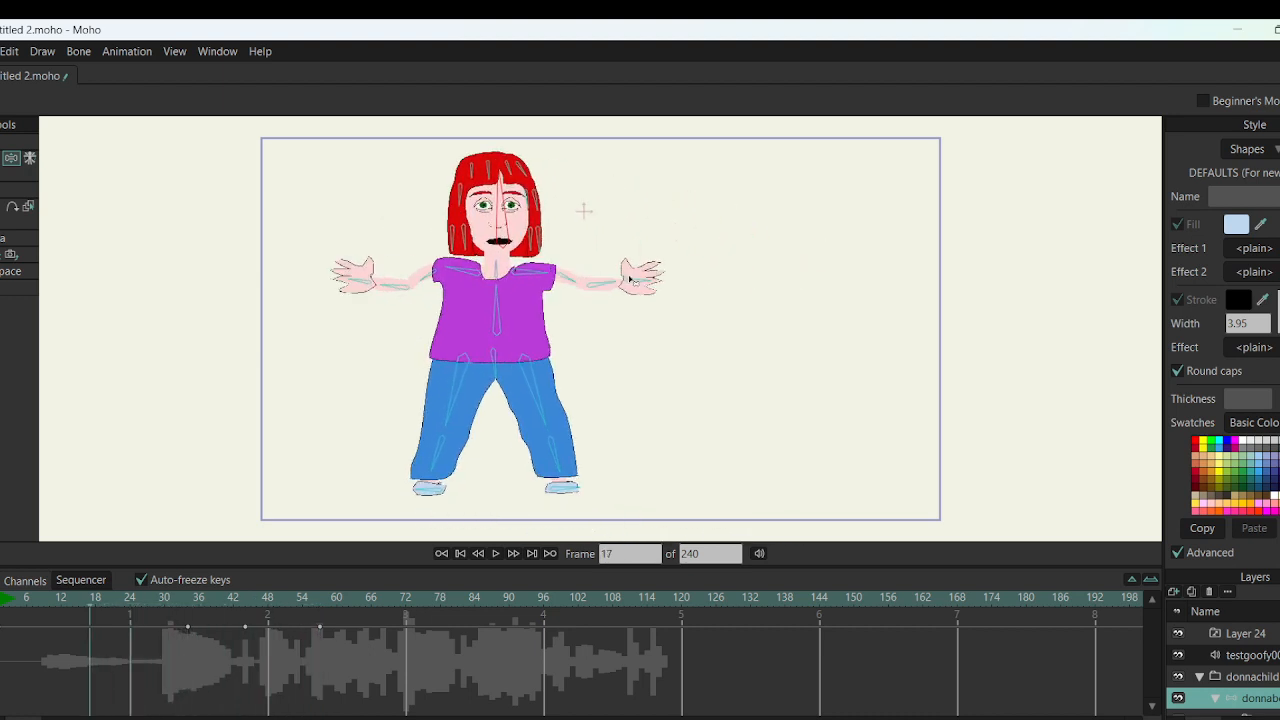
click(495, 555)
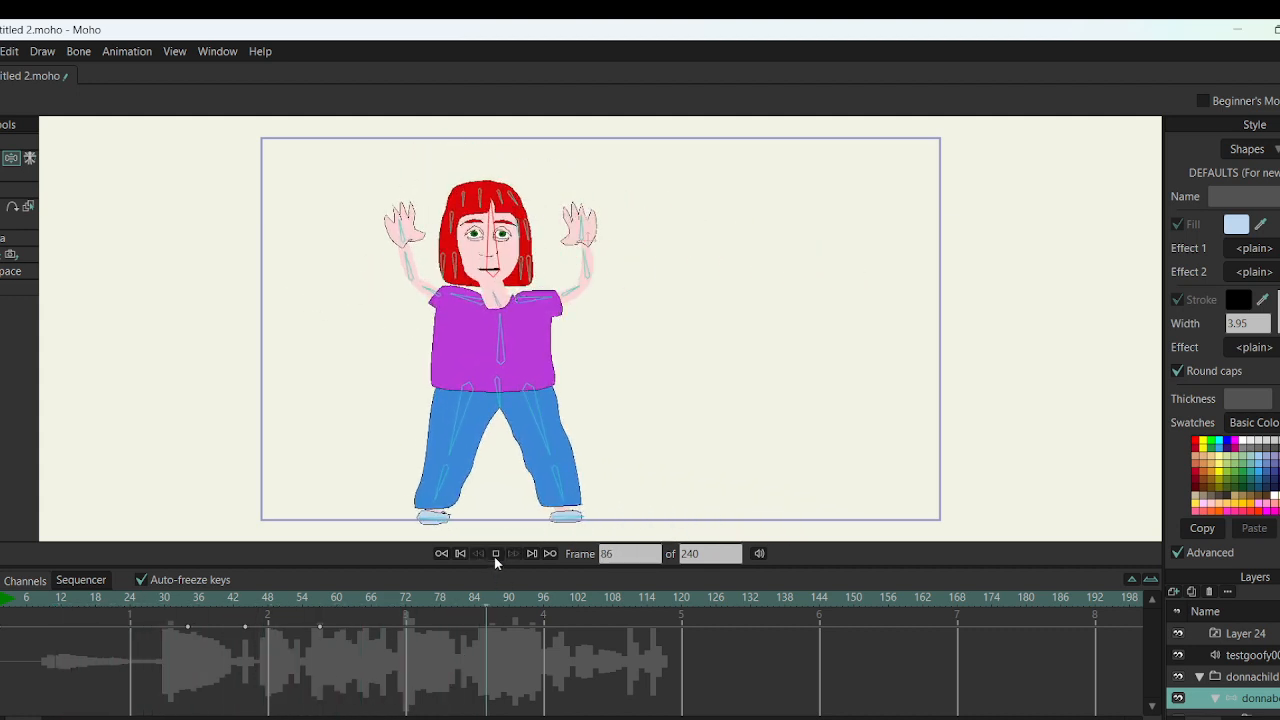
click(495, 555)
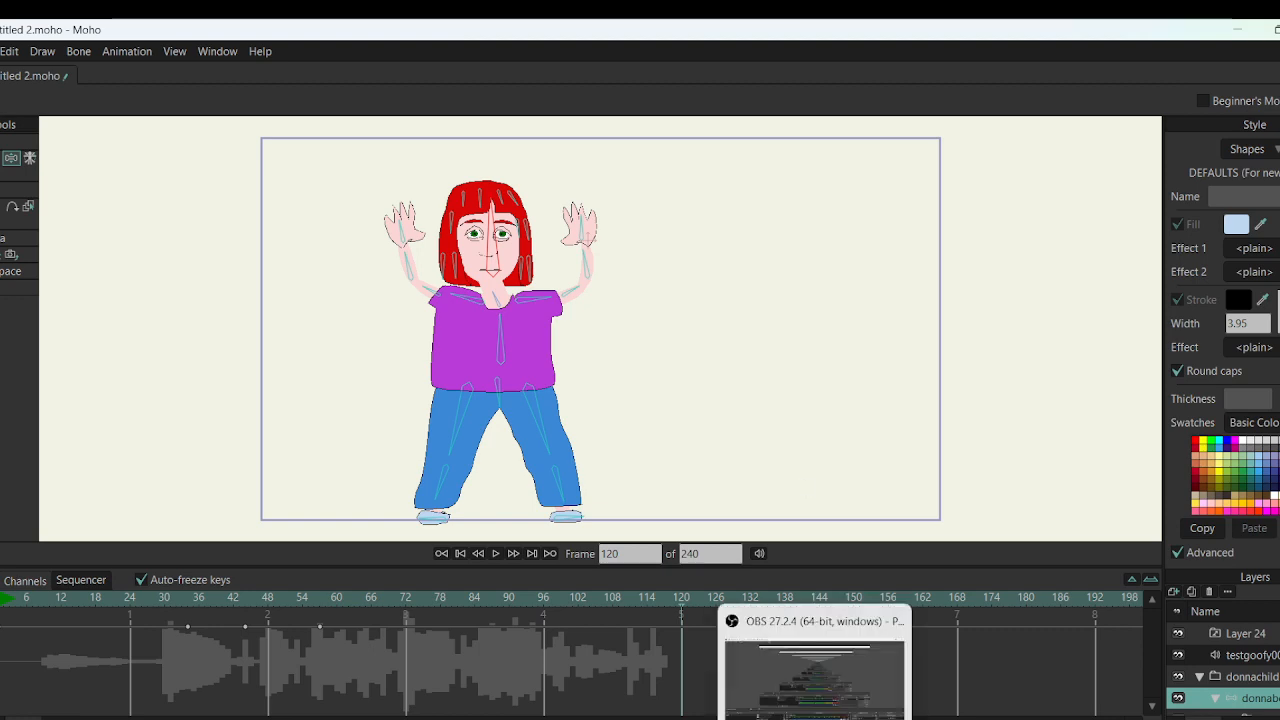
click(813, 719)
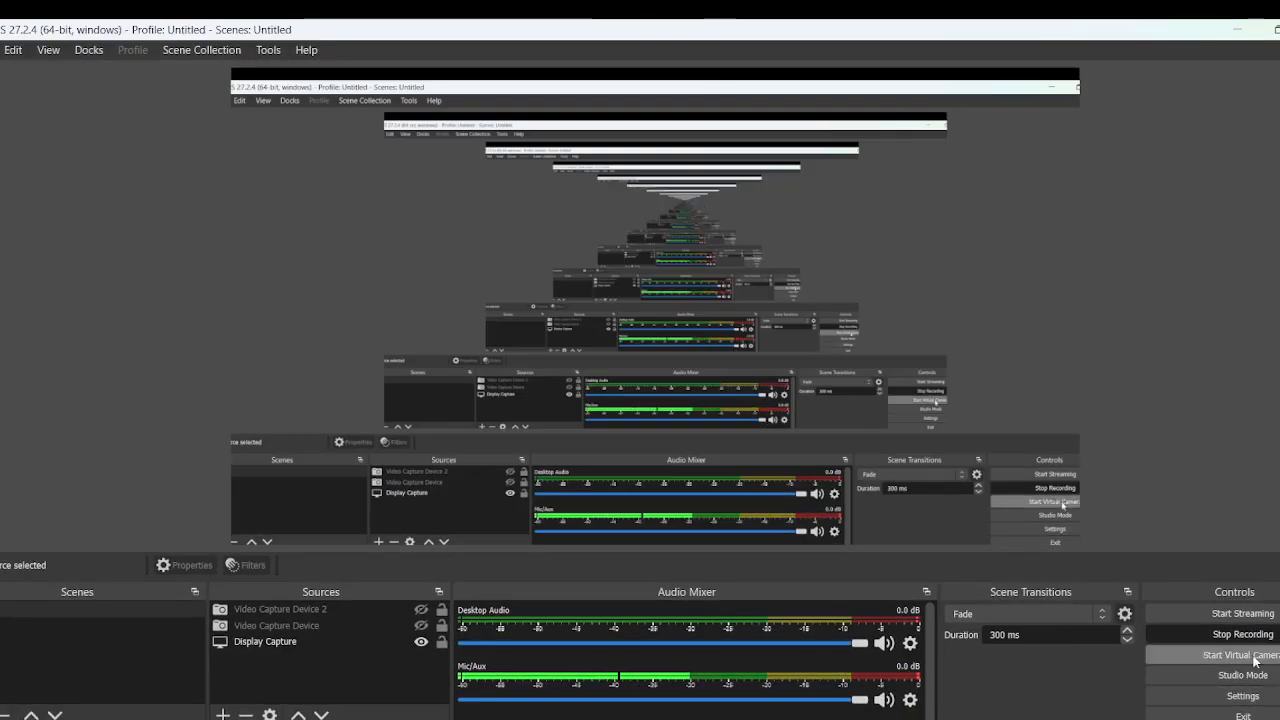